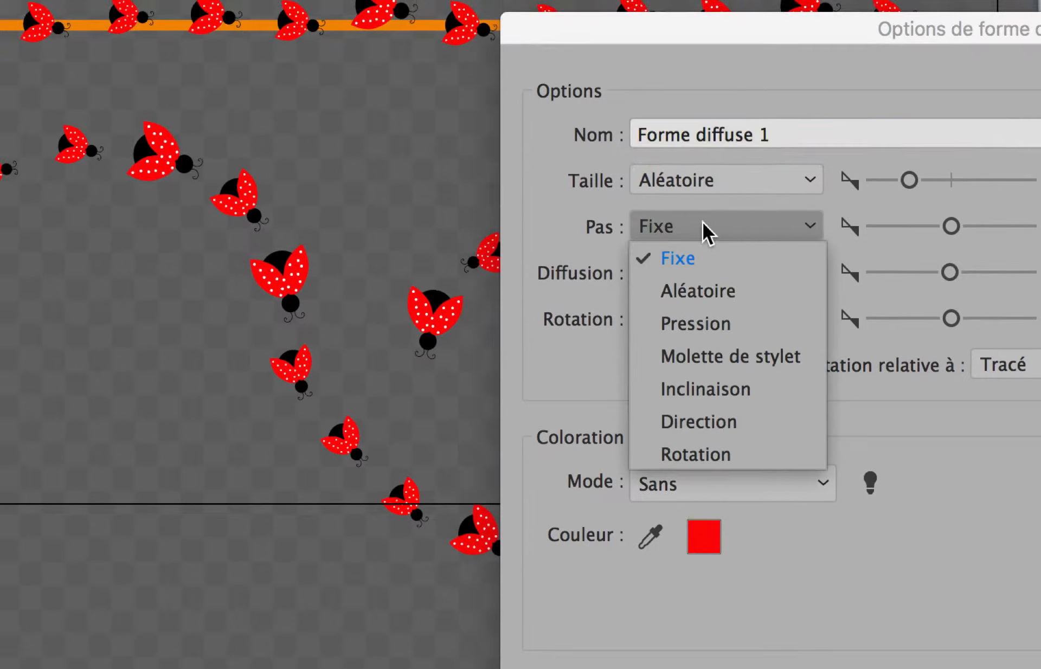
Set the ladybug scatter brush's spacing to random, from 88% to 84%, and apply the change to the existing strokes
click(718, 290)
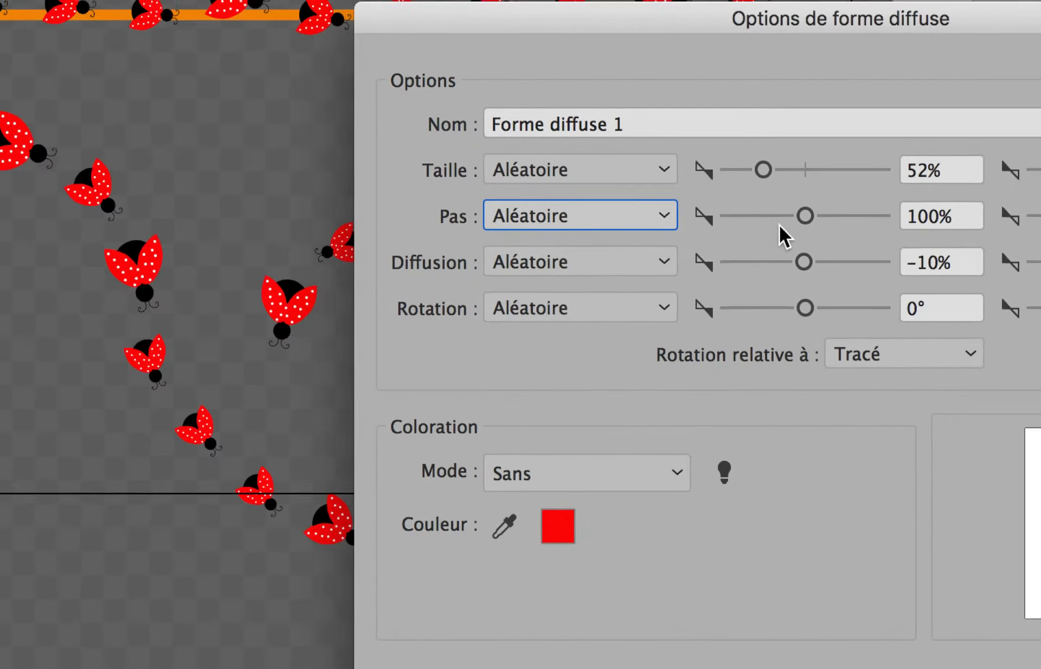
drag(938, 183, 926, 185)
drag(782, 222, 783, 222)
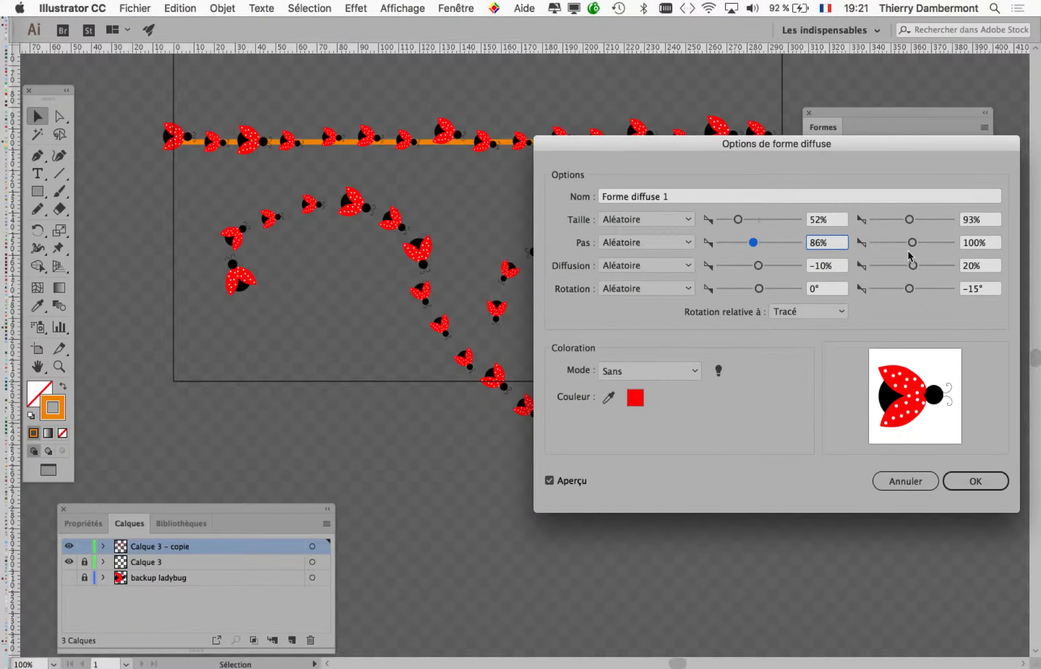
drag(948, 226, 904, 245)
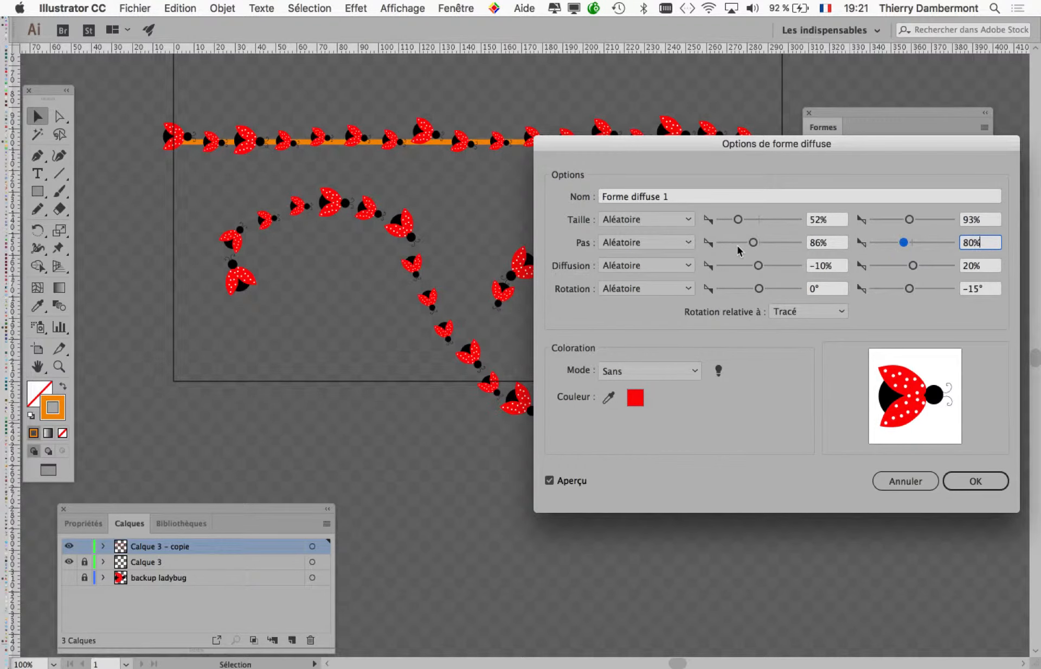
drag(747, 245, 753, 245)
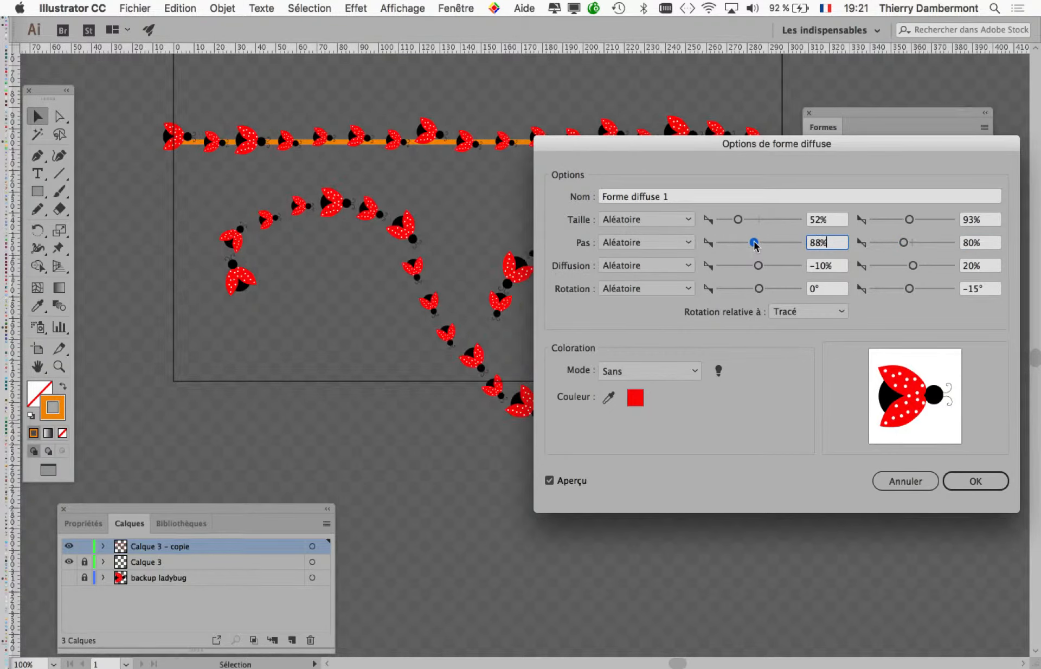
drag(906, 245, 907, 246)
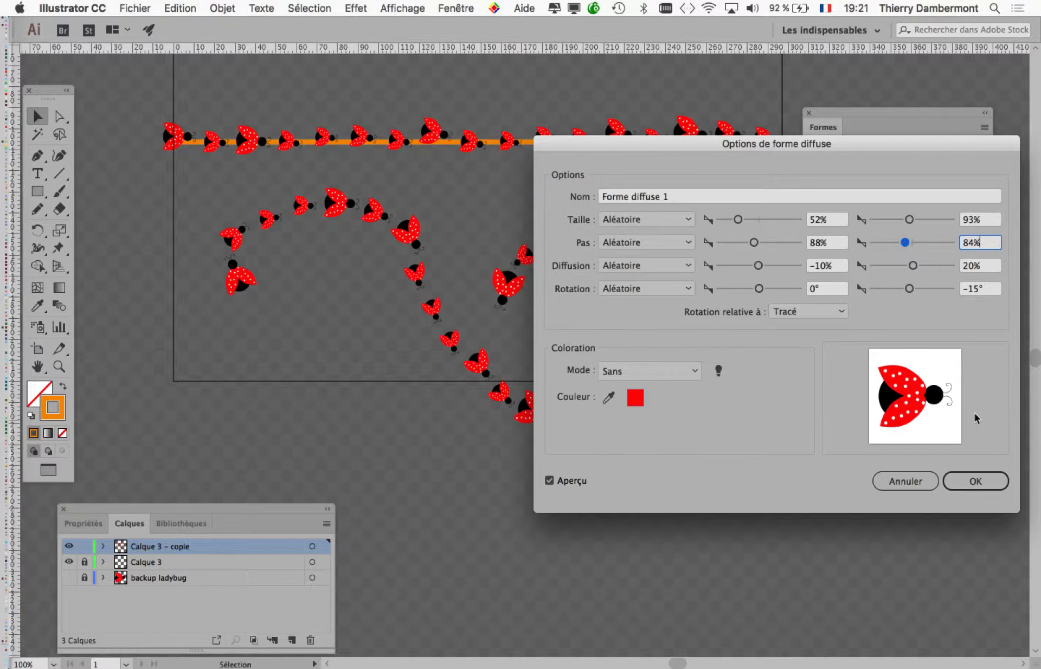
click(976, 480)
click(454, 363)
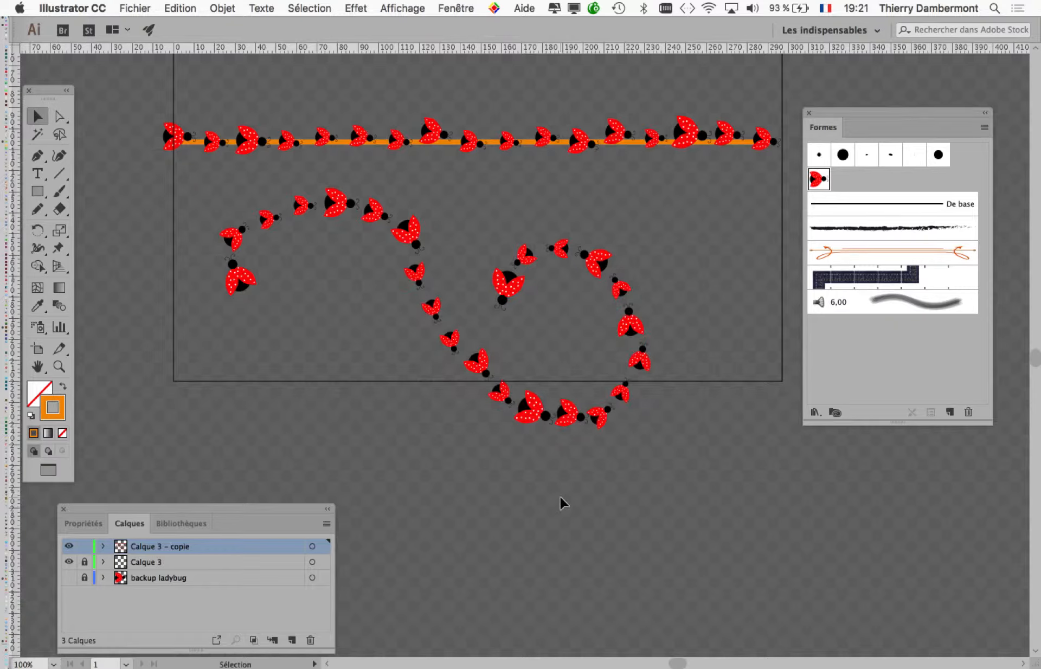
Select the curved ladybug path and hide the transparency grid
click(567, 256)
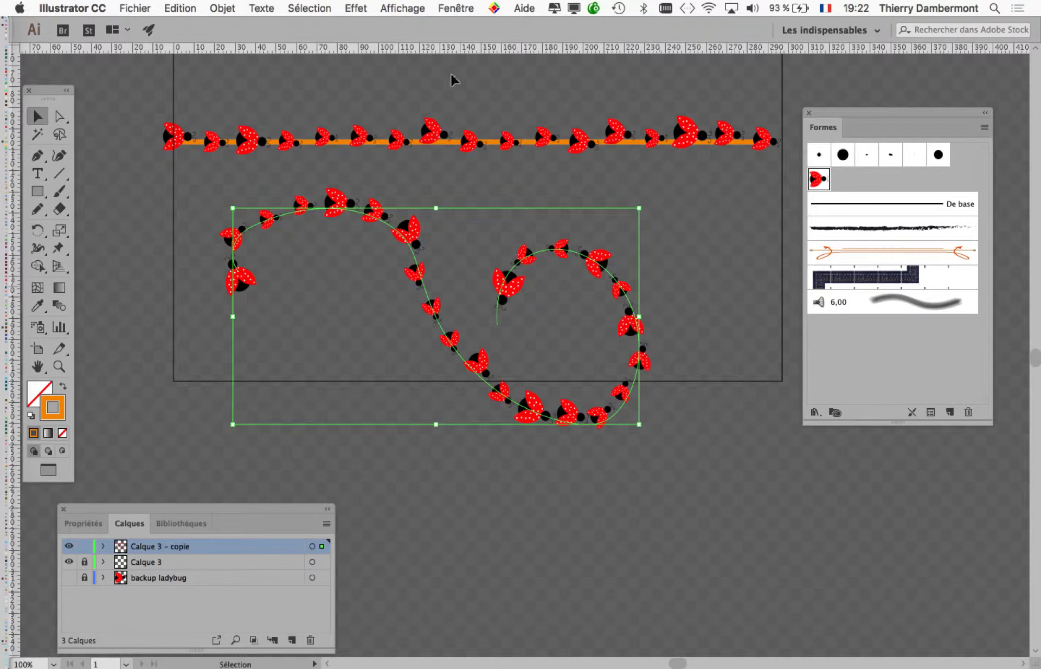
click(412, 8)
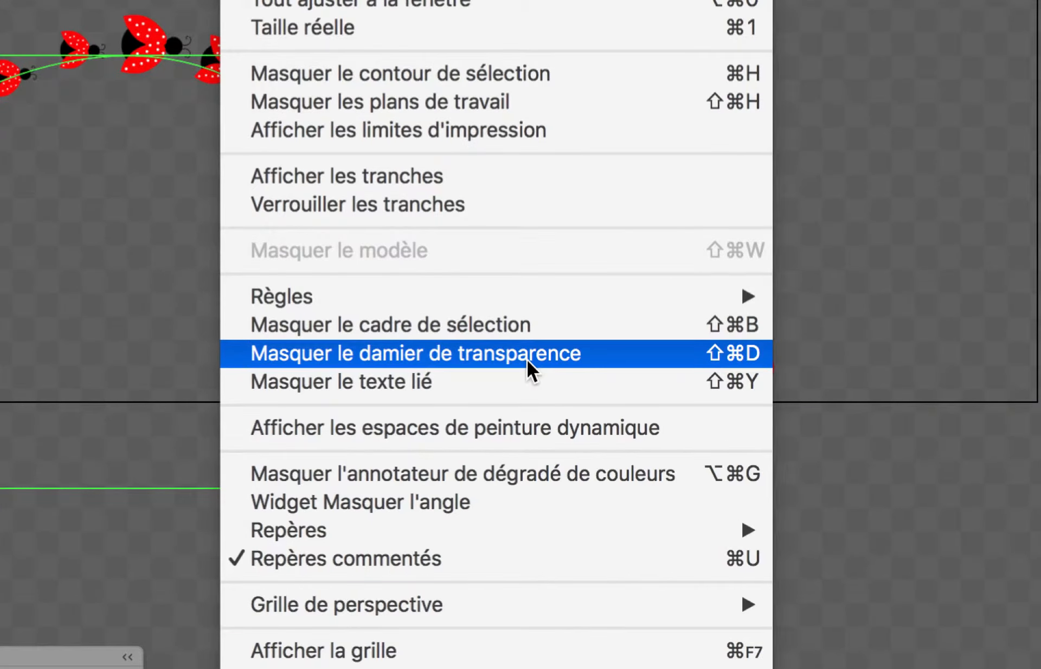
click(527, 362)
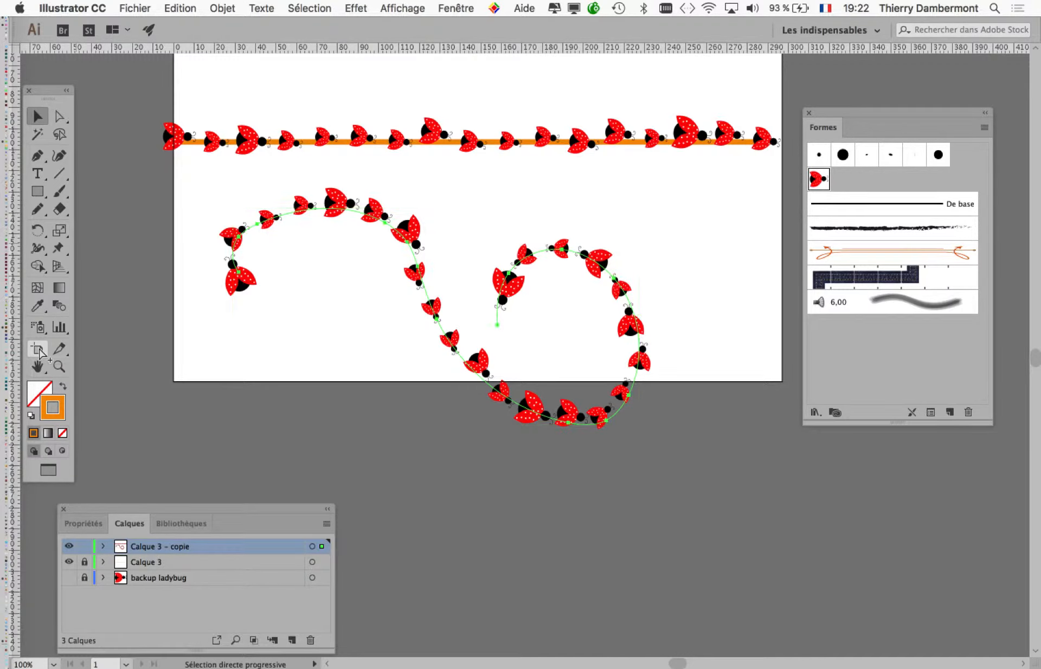
Move the layer list clear of the artwork and enlarge the artboard on both sides and downward to enclose both ladybug strokes
drag(413, 338, 428, 412)
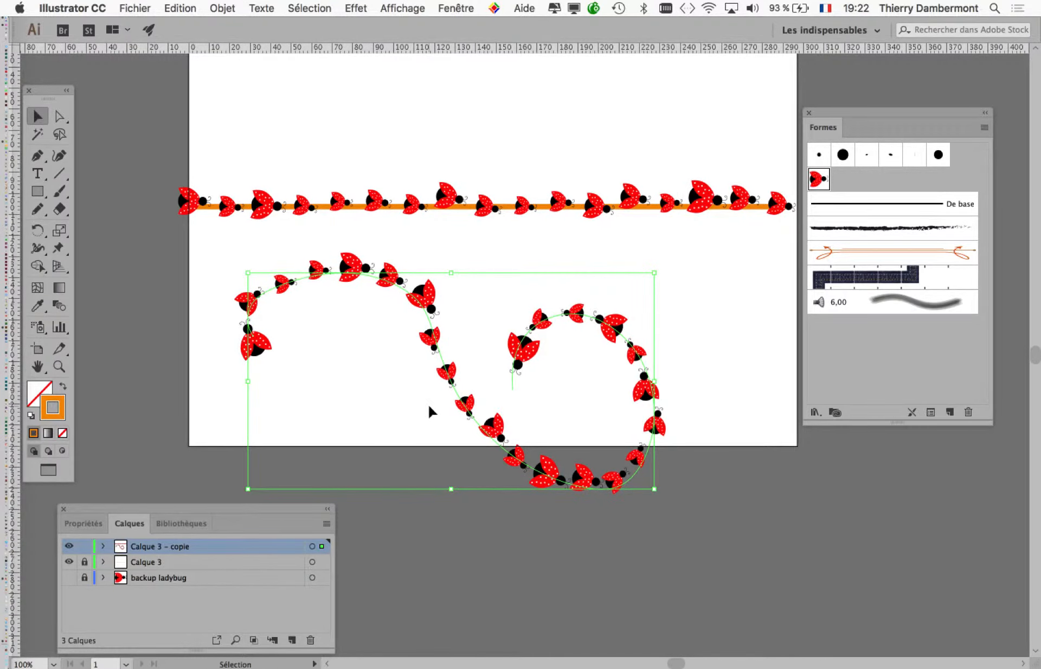
alt+scroll(429, 412, down, 1)
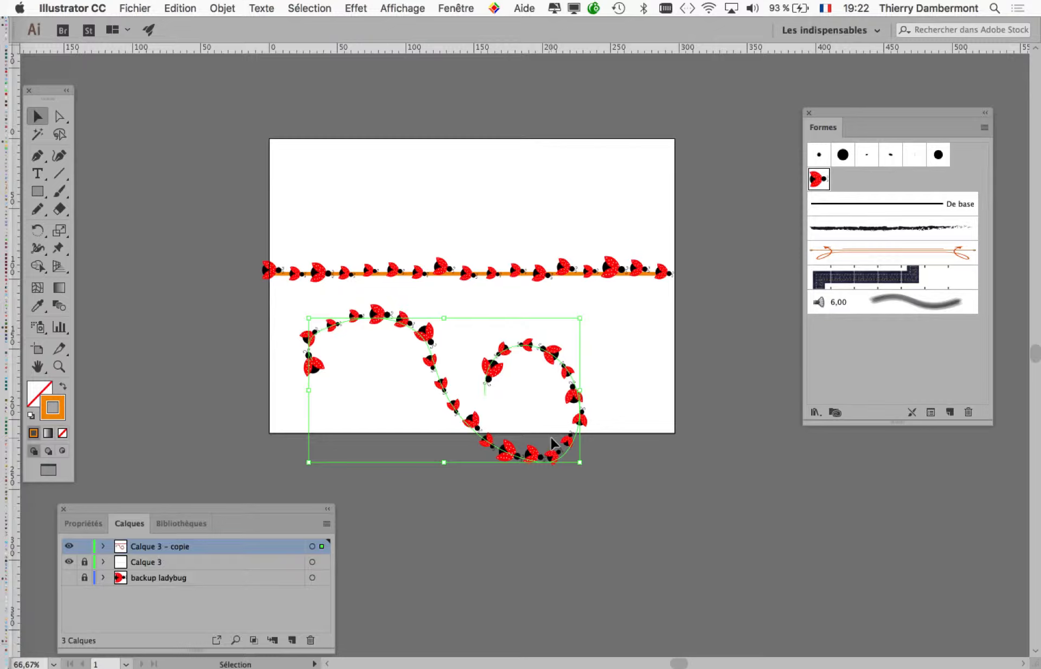
drag(296, 512, 950, 503)
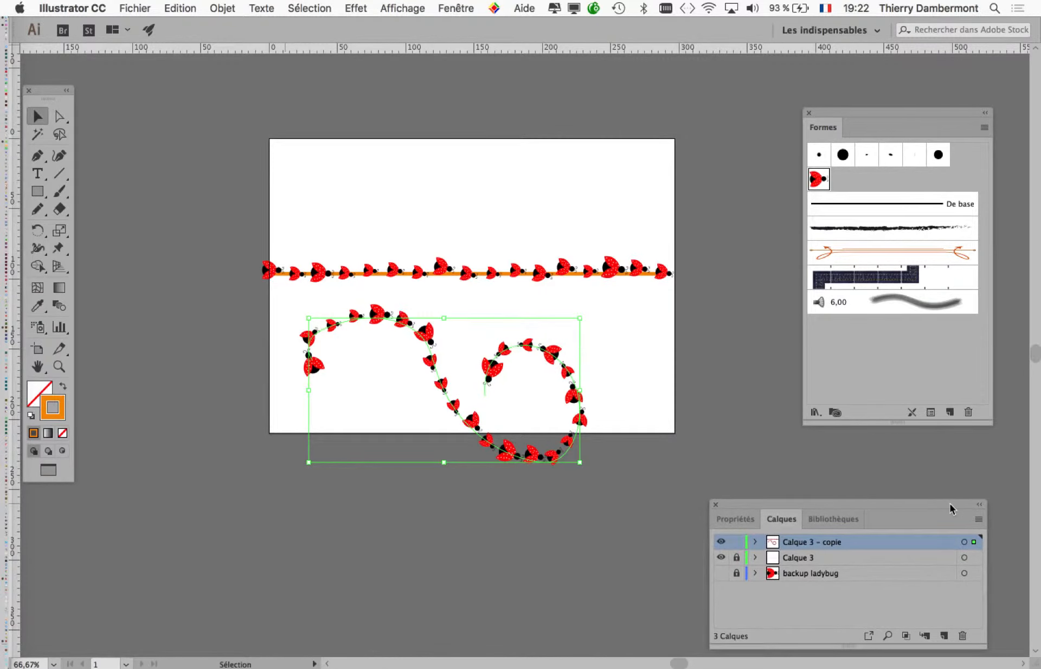
click(38, 351)
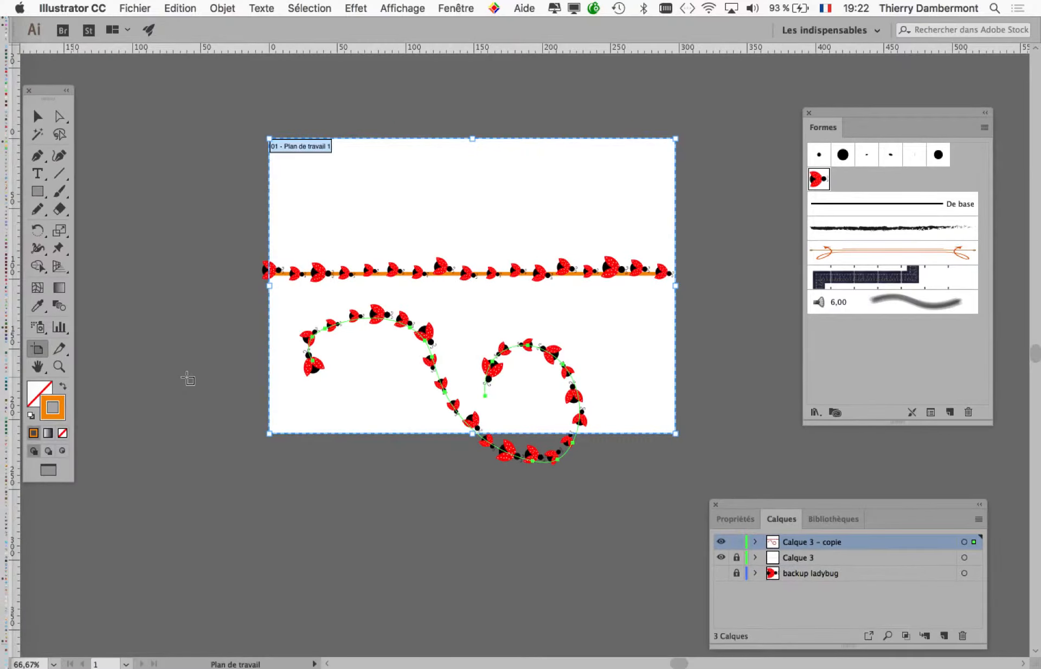
drag(269, 434, 236, 532)
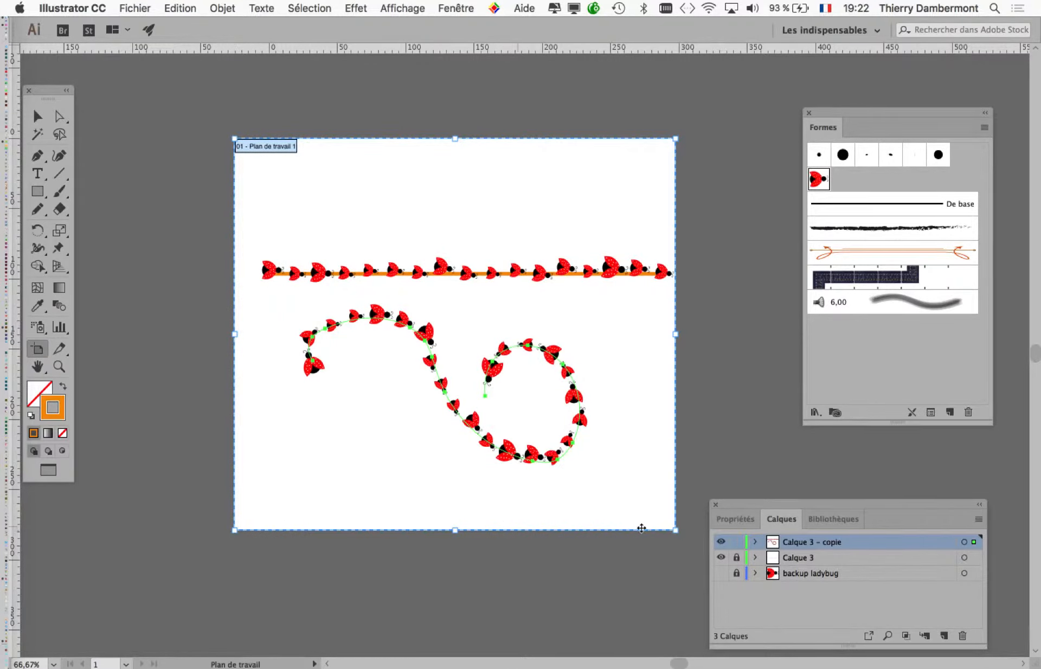
drag(678, 141, 705, 139)
key(space)
drag(441, 308, 404, 278)
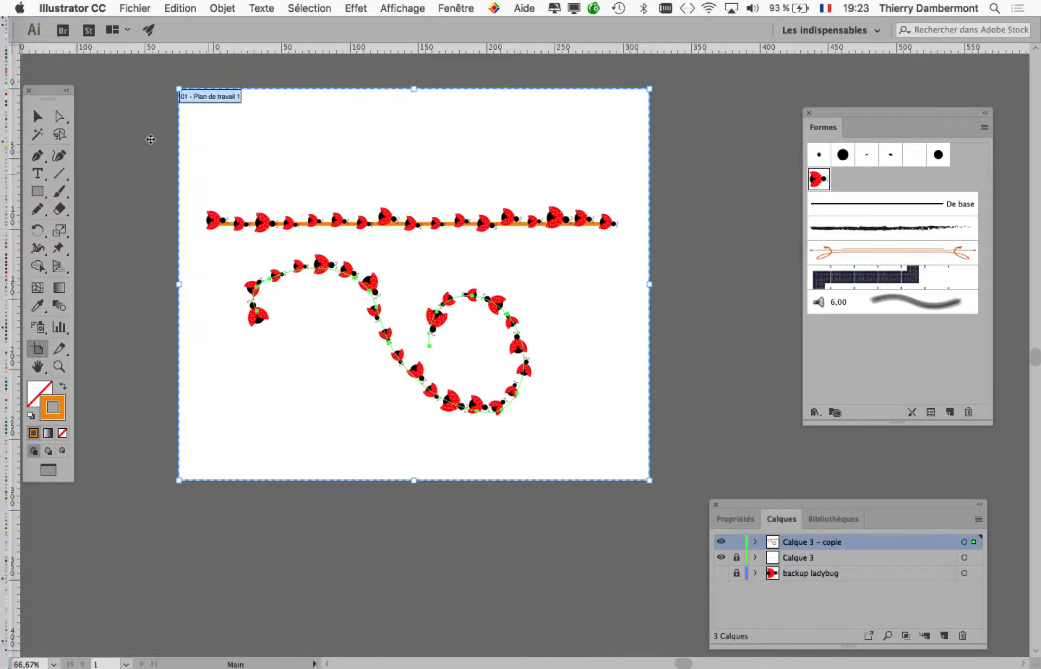
click(43, 124)
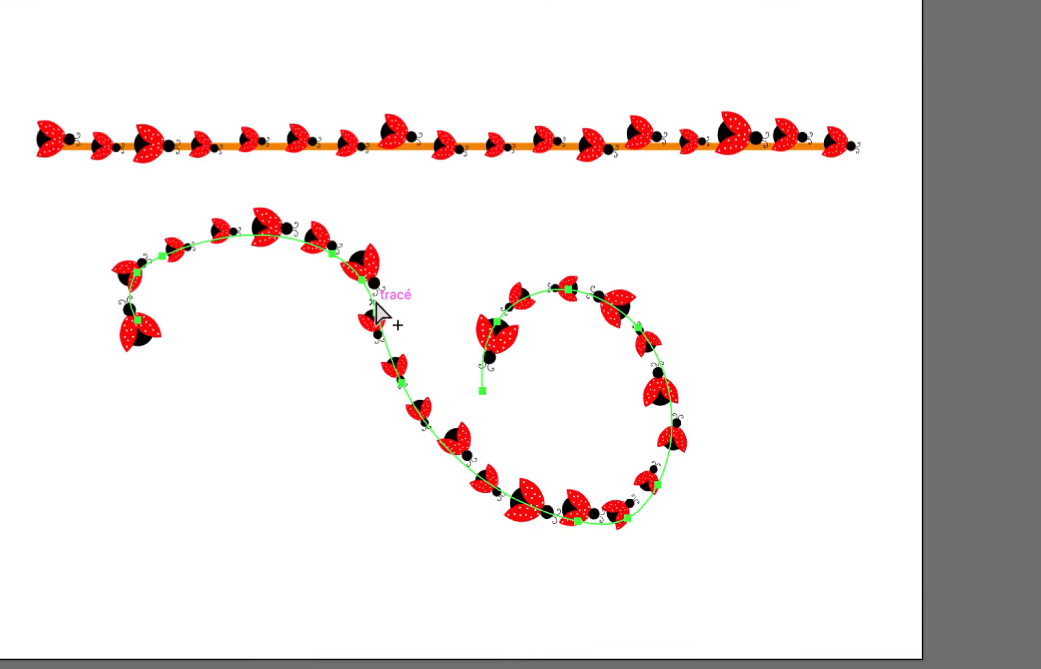
Open the Drop Shadow effect for the curved ladybug path and turn on its preview
click(377, 307)
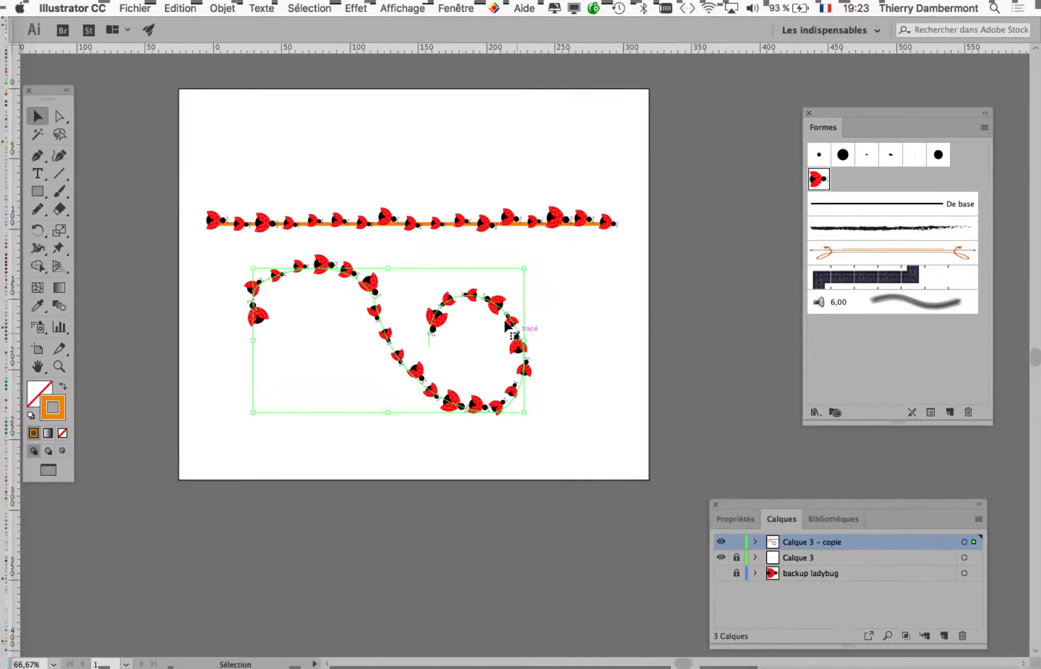
scroll(428, 274, right, 5)
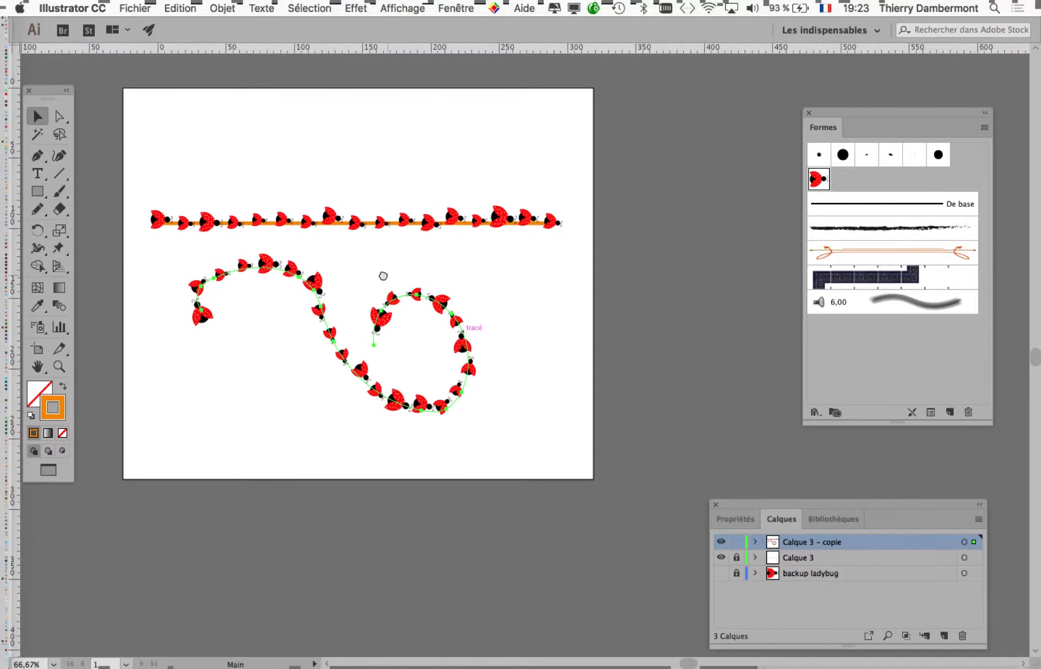
click(356, 8)
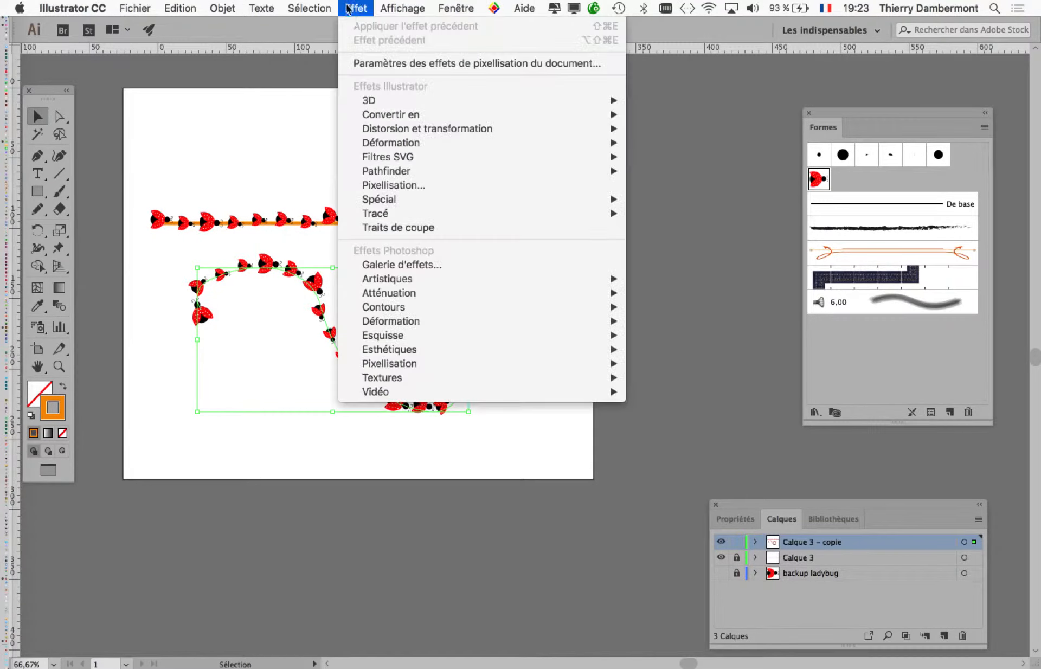
mouse_move(404, 222)
mouse_move(412, 201)
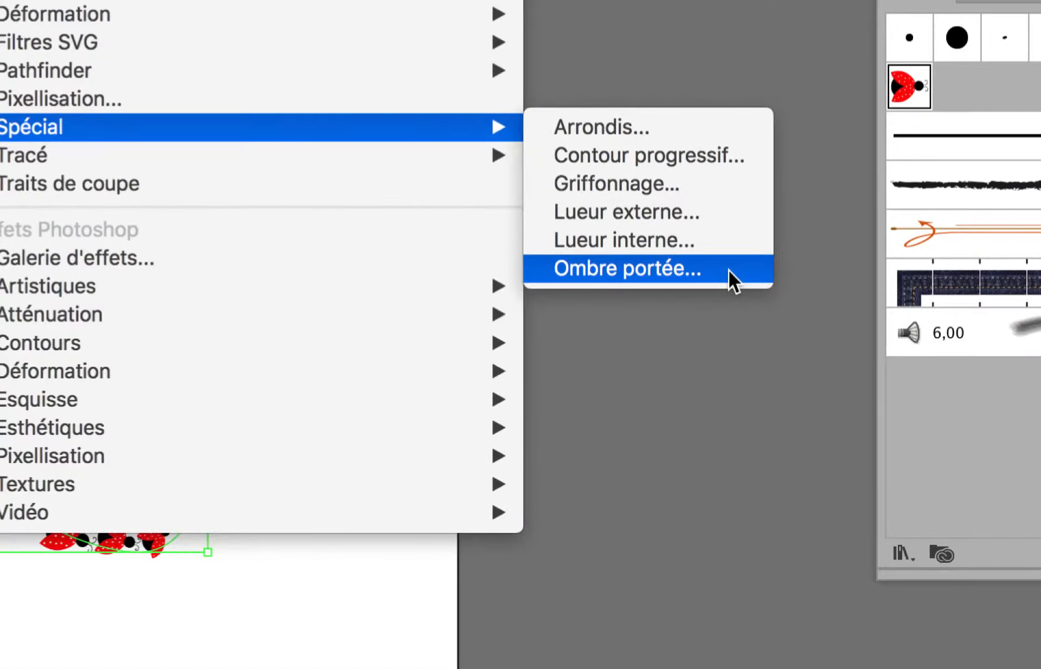
click(728, 271)
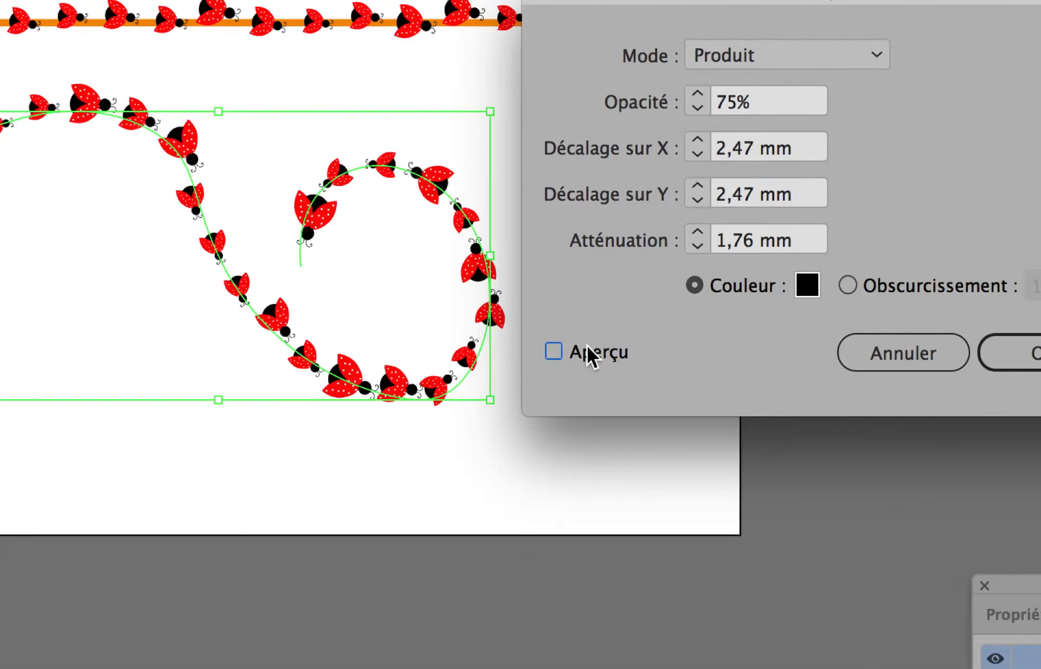
click(587, 347)
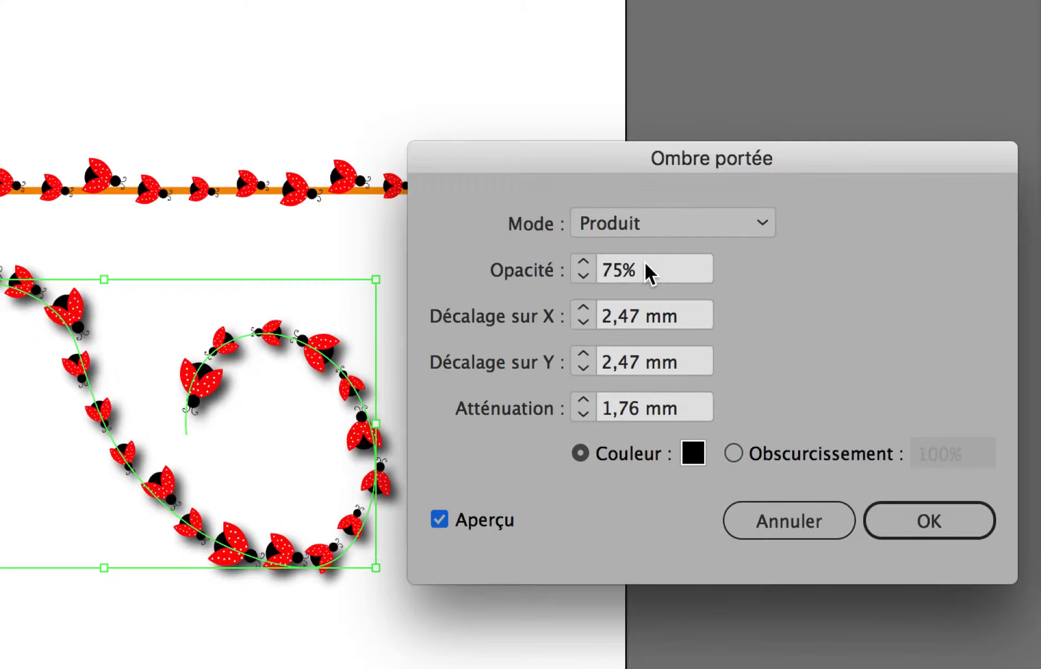
Try to apply the drop shadow to the curved ladybug path with its opacity set to 40%
click(645, 263)
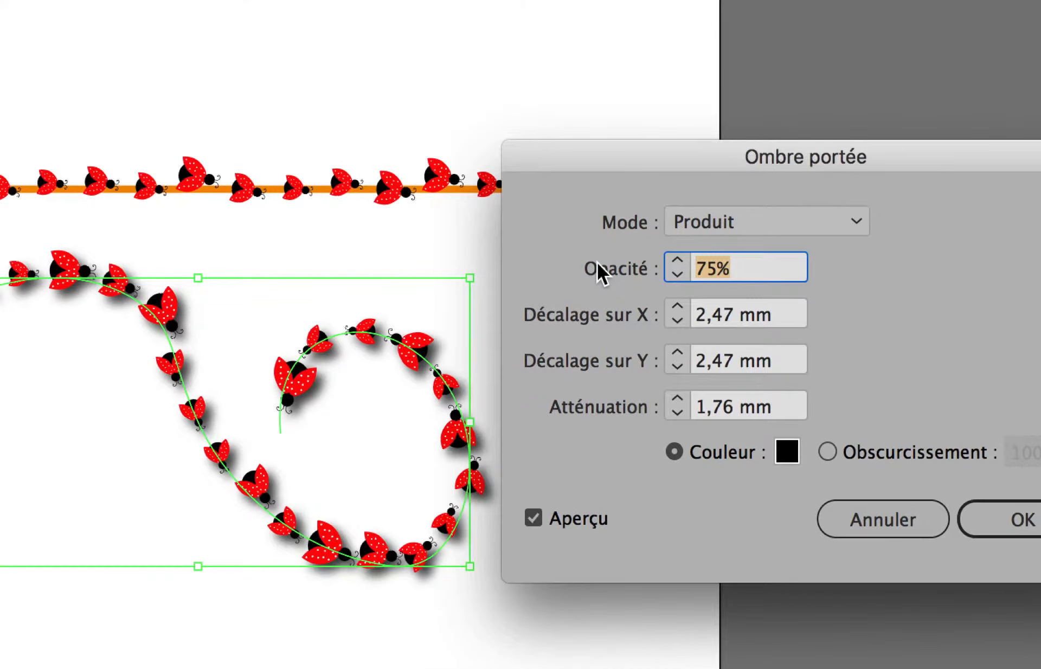
text(40)
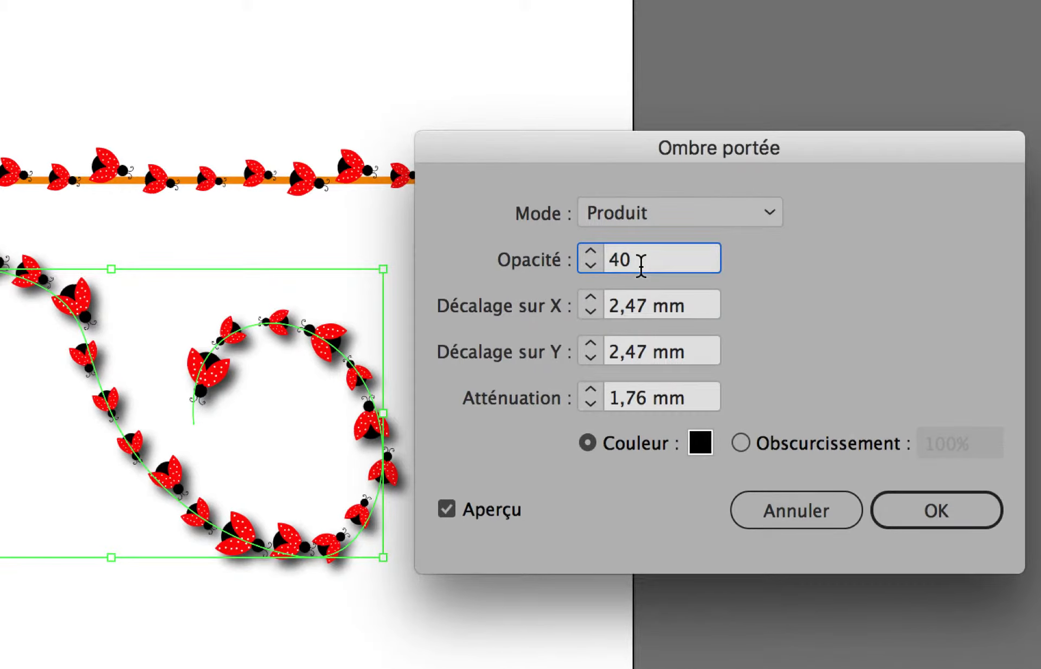
double_click(620, 259)
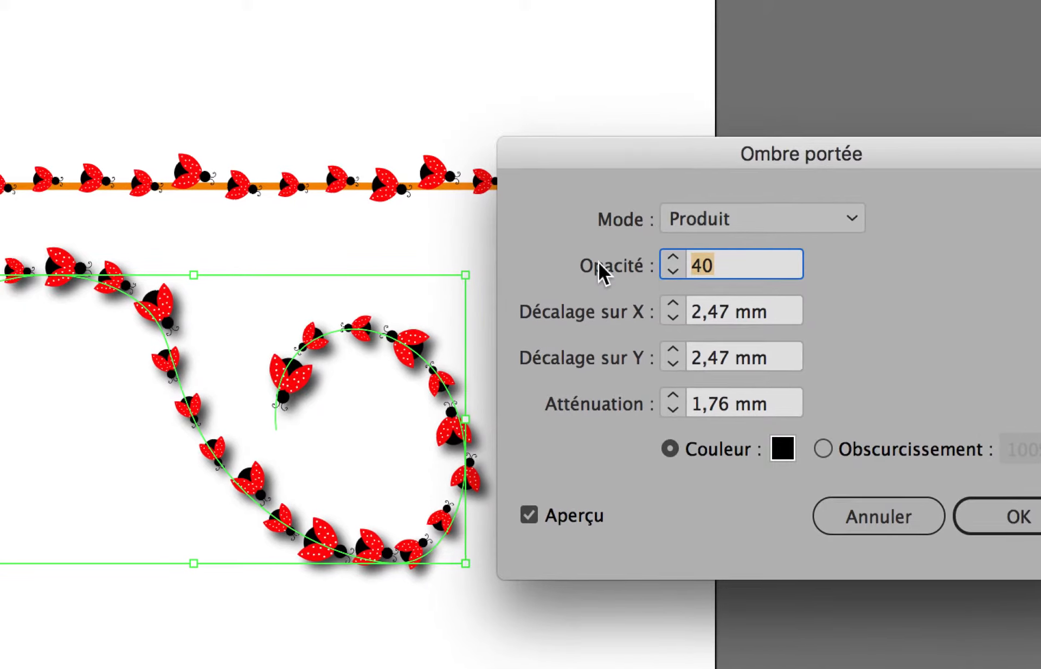
key(Tab)
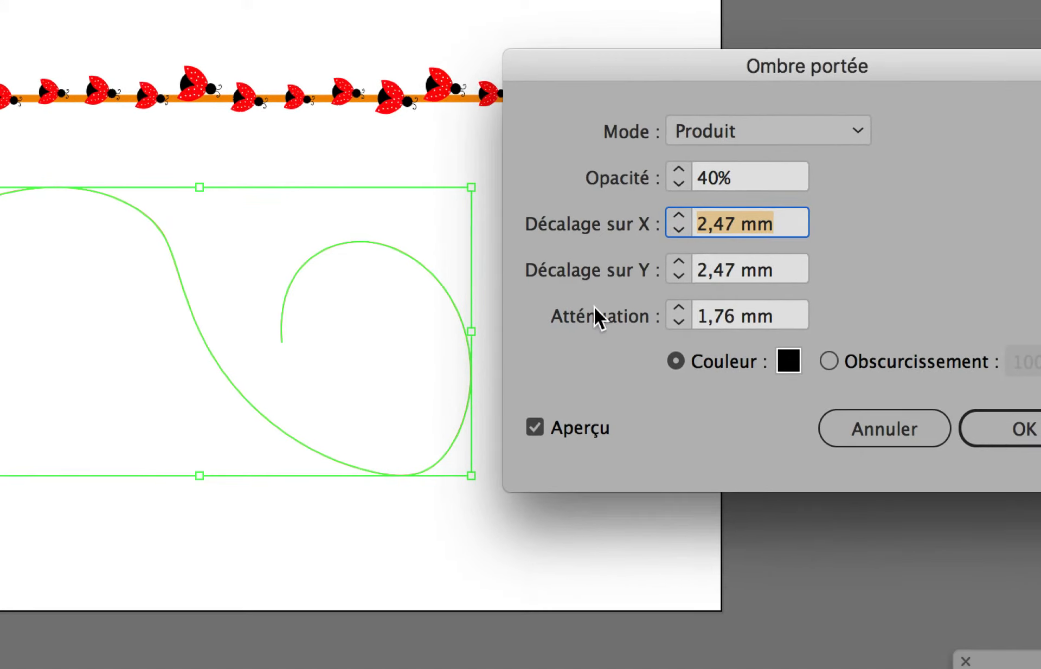
click(535, 427)
click(535, 428)
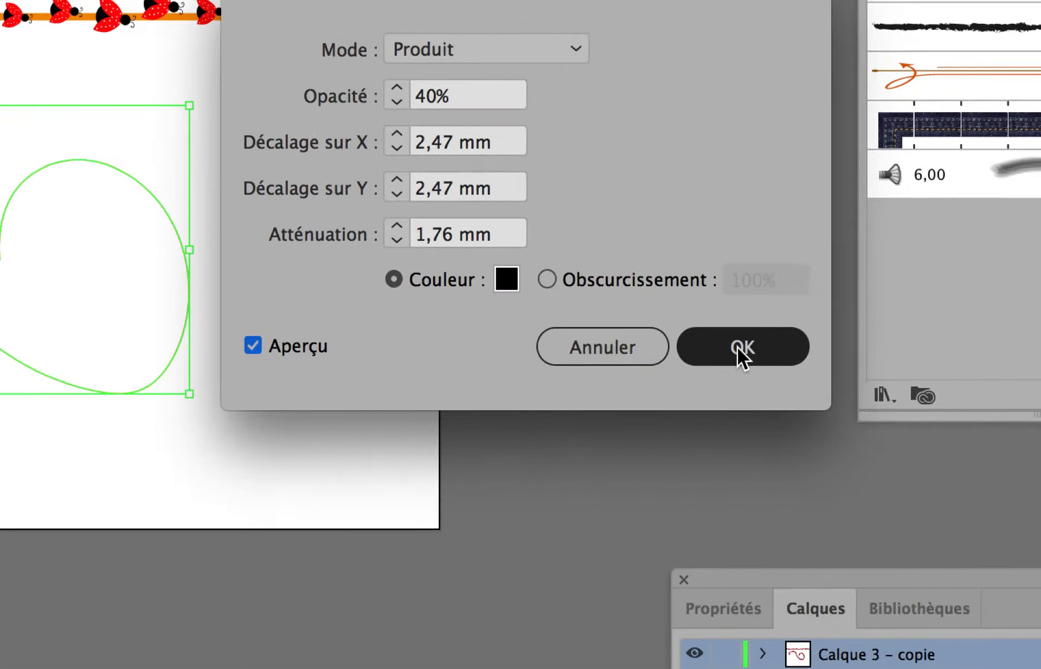
click(992, 347)
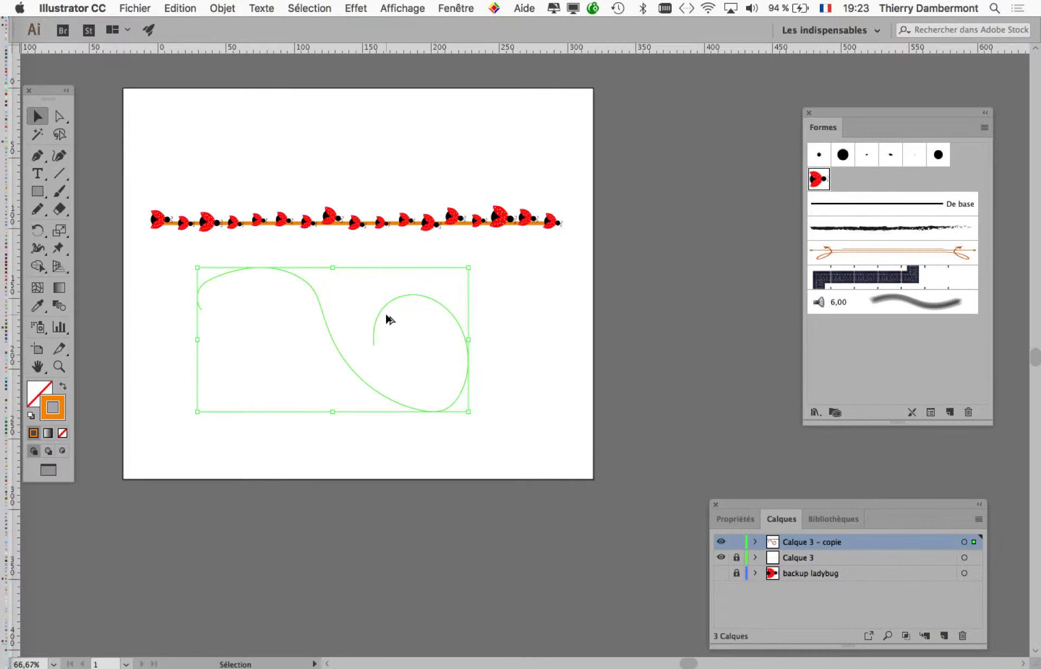
Undo the drop shadow on the curved path
scroll(385, 314, up, 1)
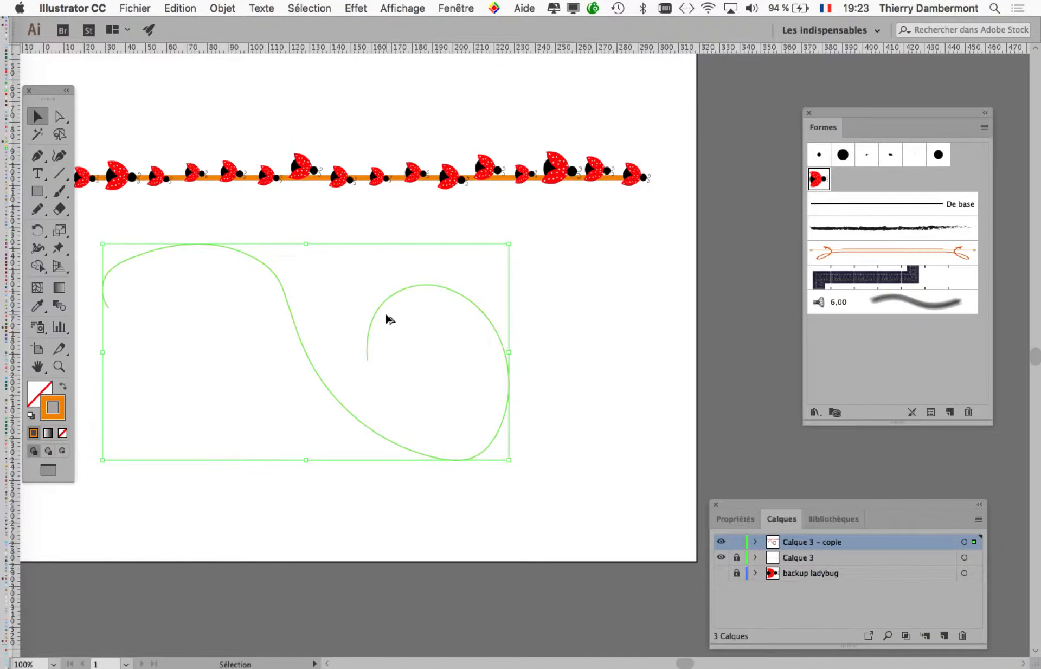
click(534, 303)
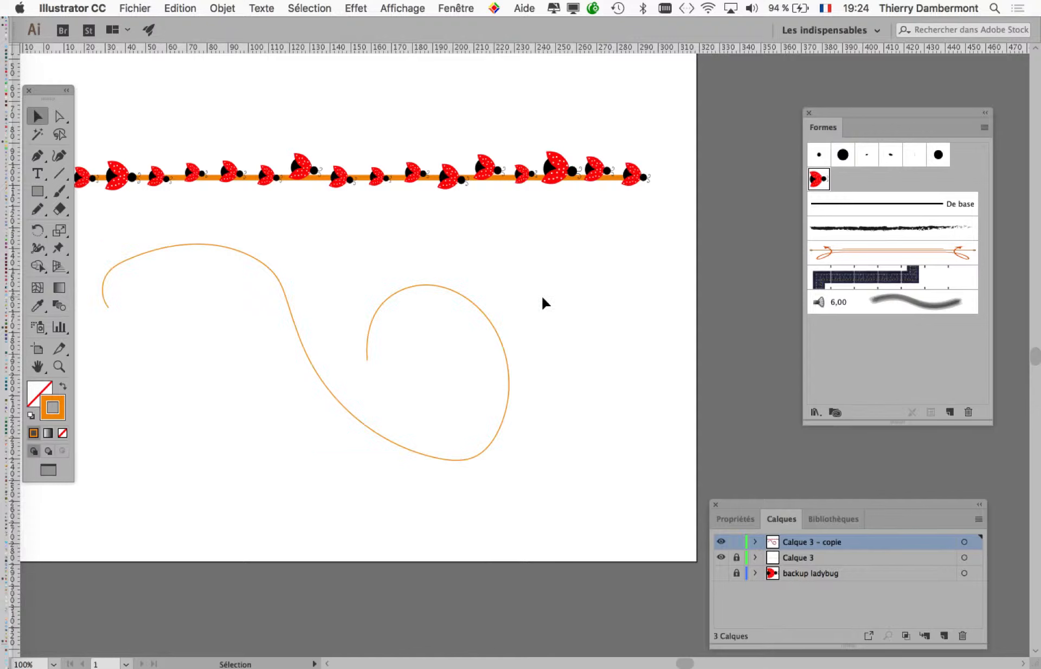
click(488, 316)
key(super+z)
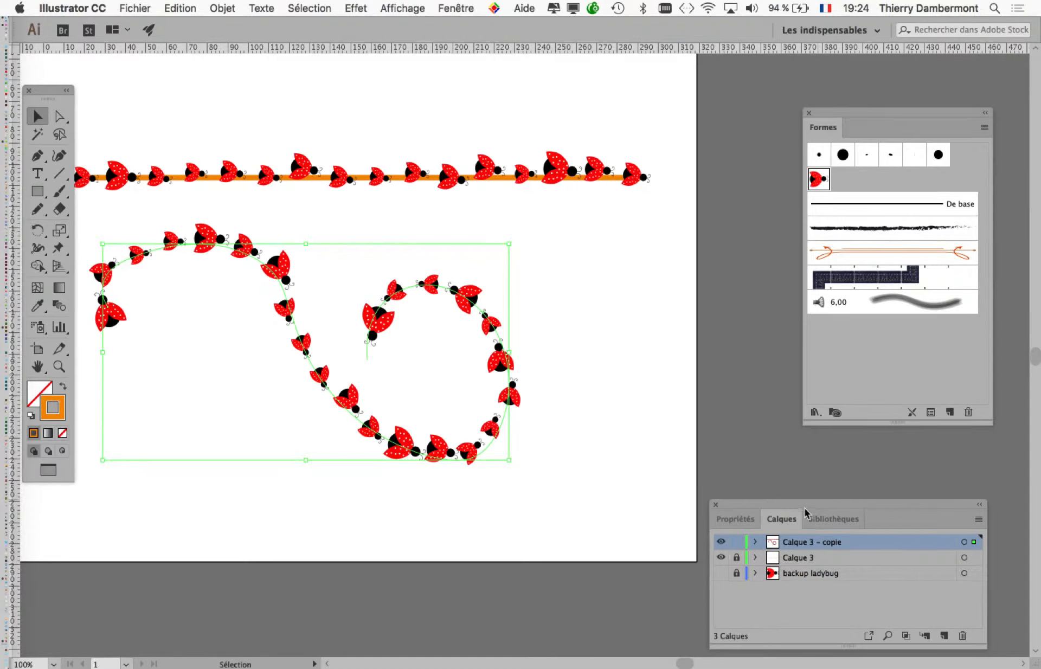
Apply a Drop Shadow effect to the curved ladybug path in Produit mode with 40% opacity, 2,47 mm offsets and 1,76 mm blur, using the preview
drag(812, 524, 756, 407)
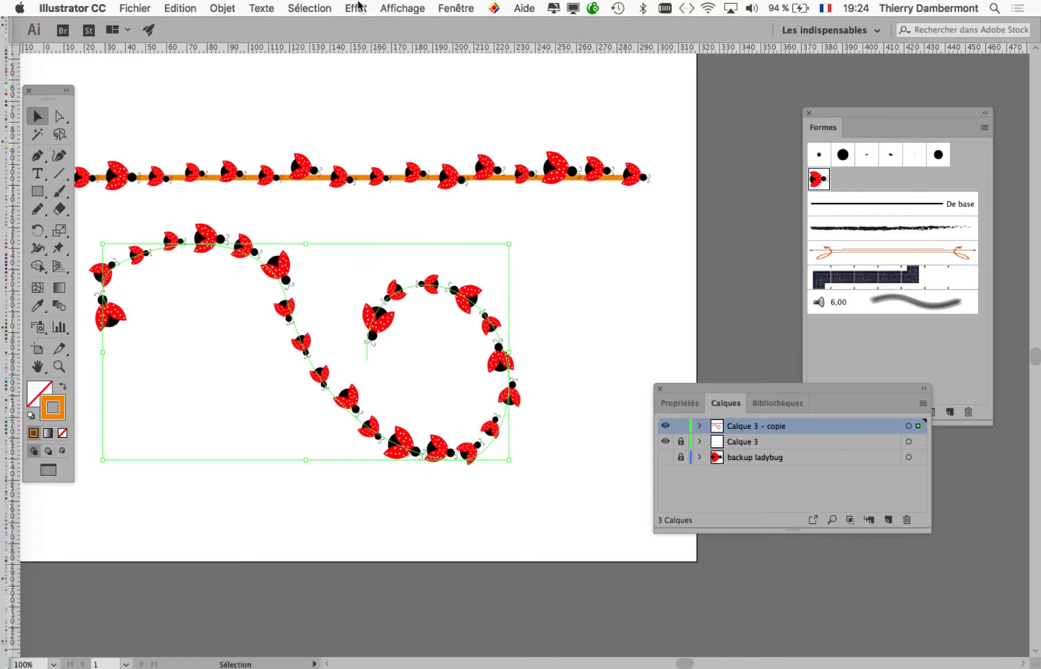
click(356, 8)
mouse_move(438, 200)
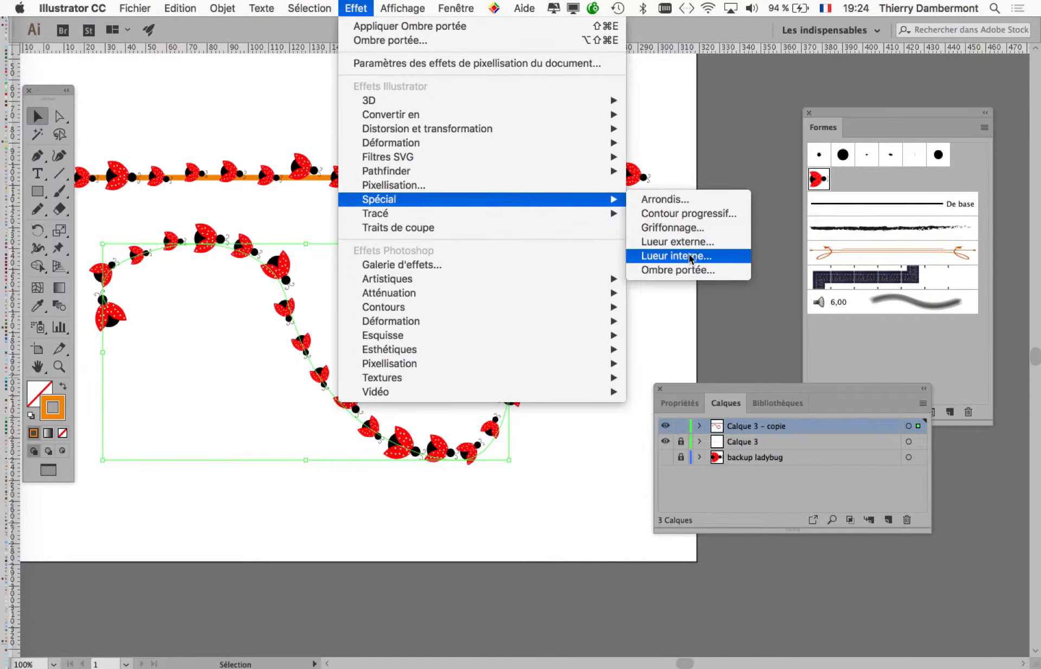
click(700, 272)
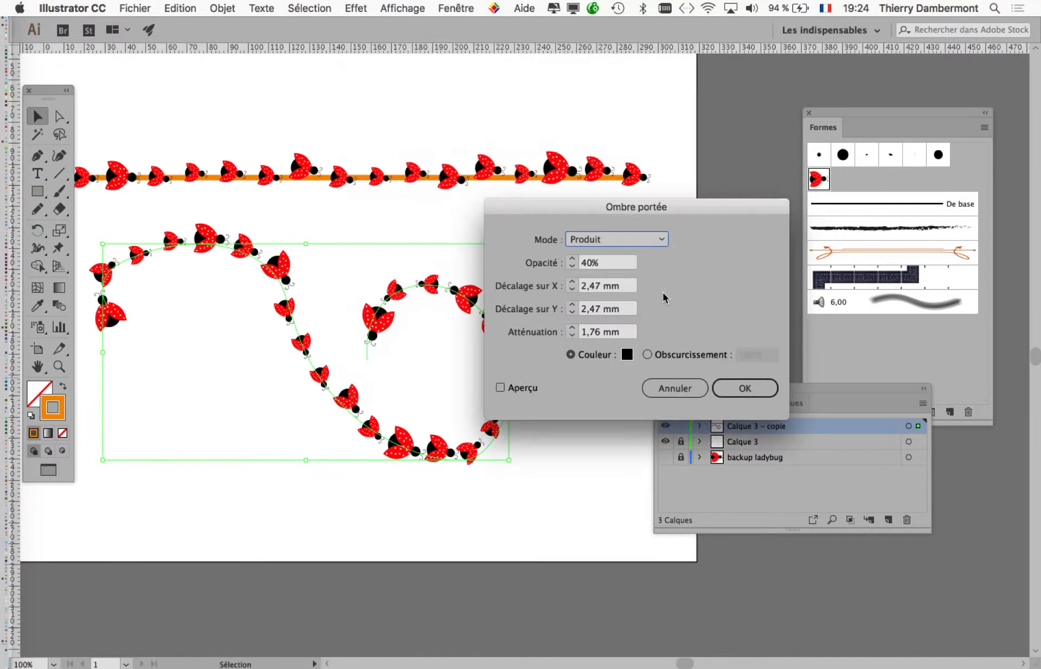
click(512, 388)
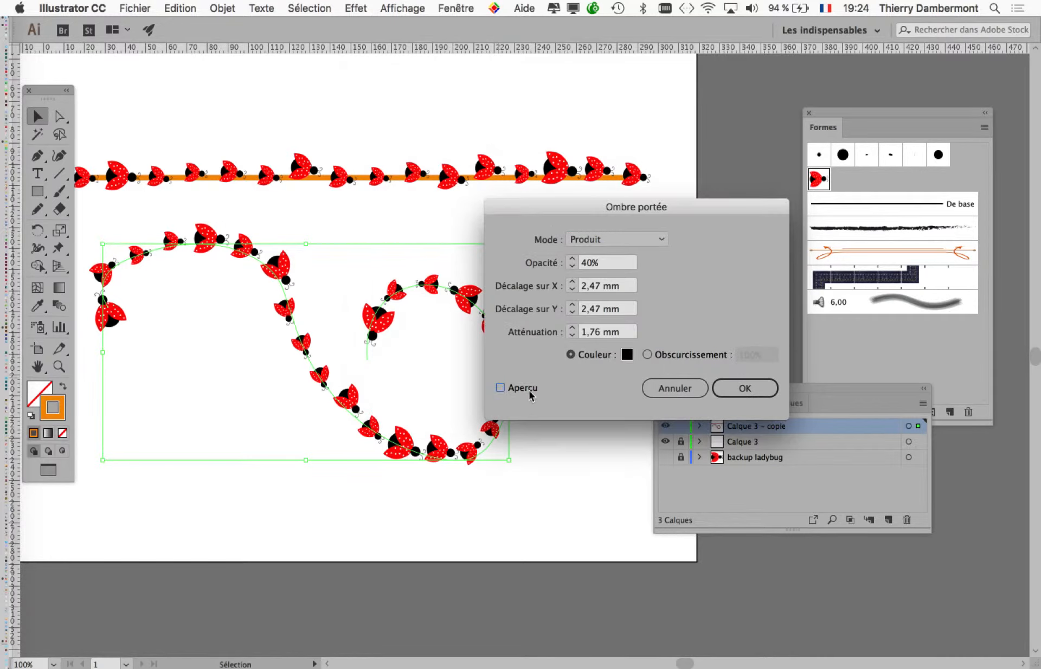
click(530, 394)
drag(553, 210, 645, 162)
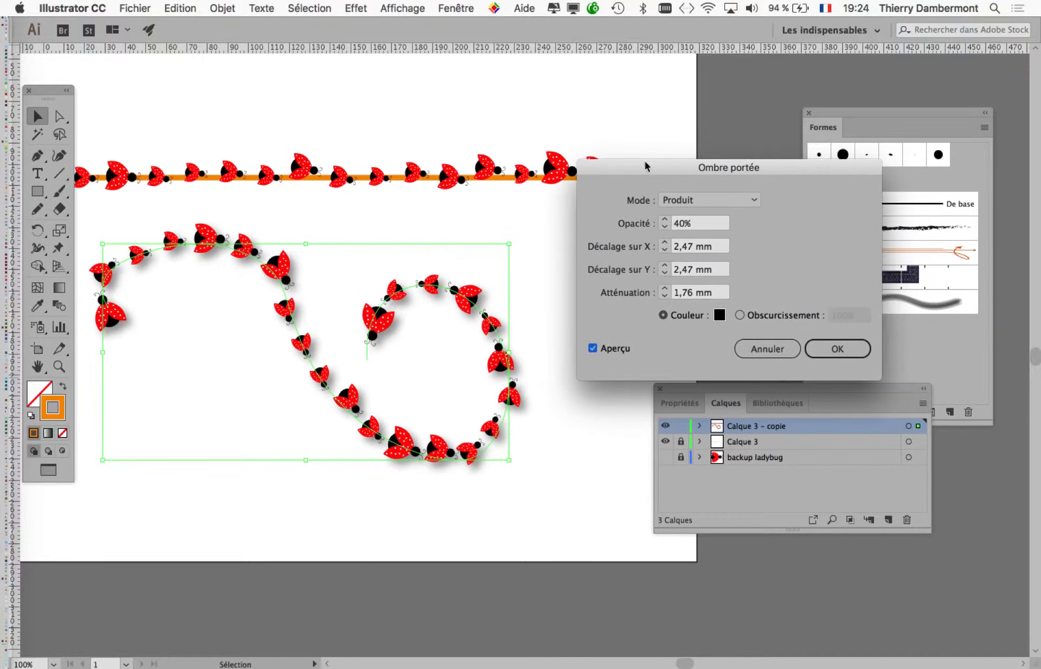
click(400, 8)
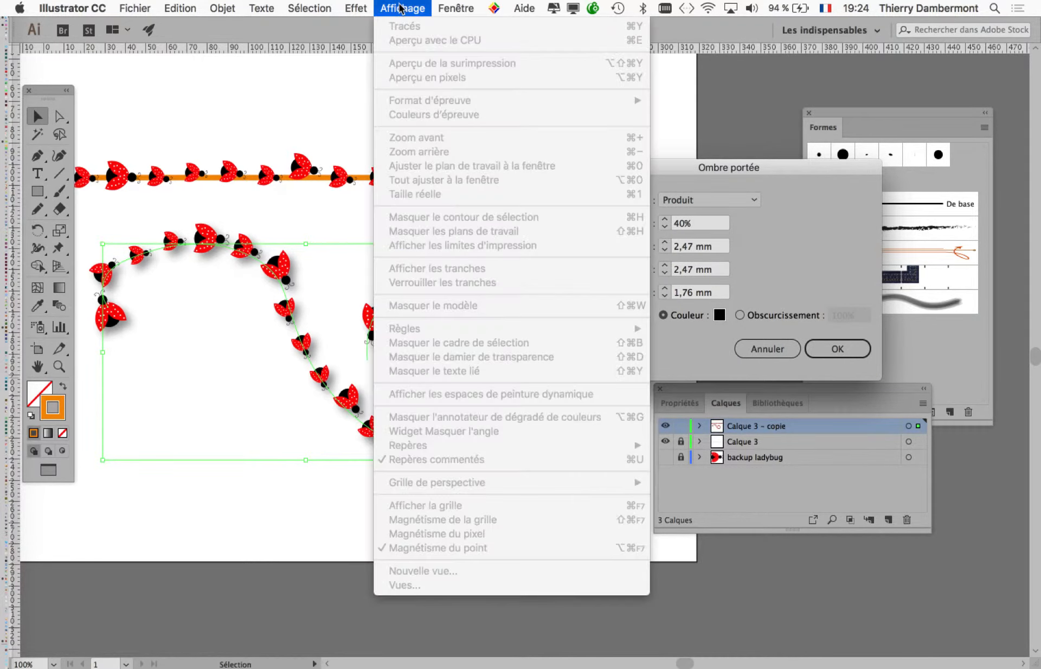
click(400, 8)
click(402, 8)
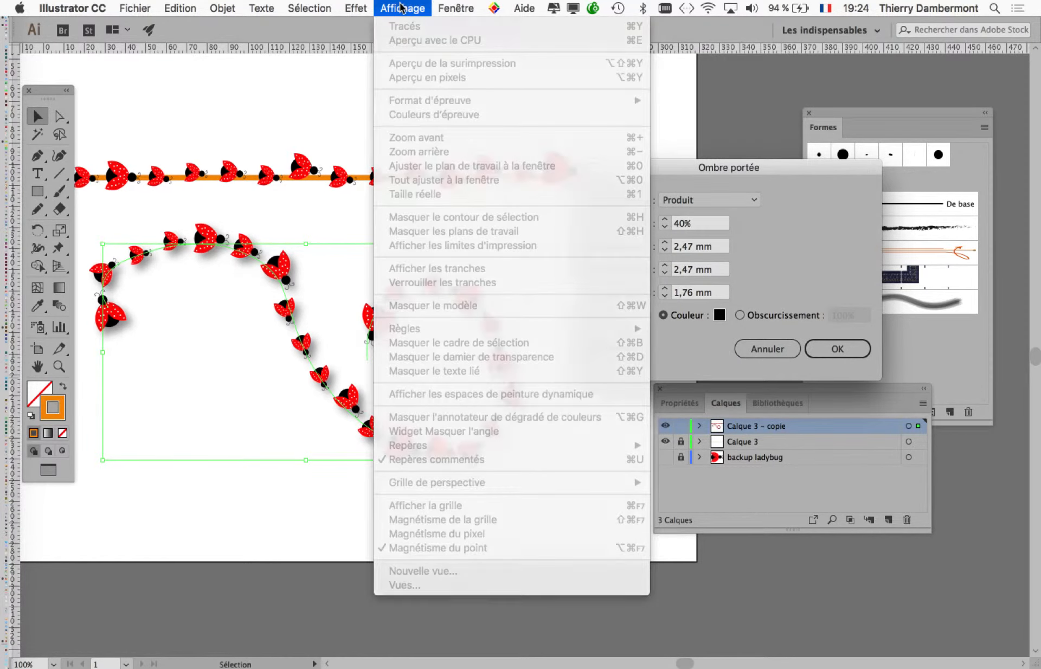
click(401, 9)
click(827, 348)
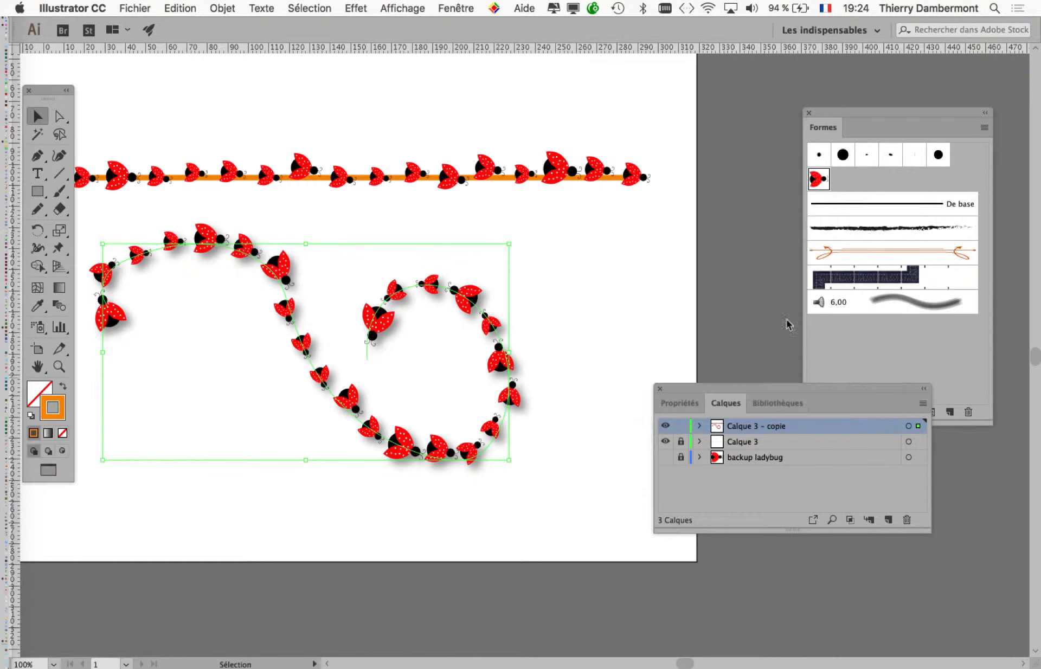
Move the layer list below the curved ladybug stroke so that it clears the artwork and the brush list
click(413, 8)
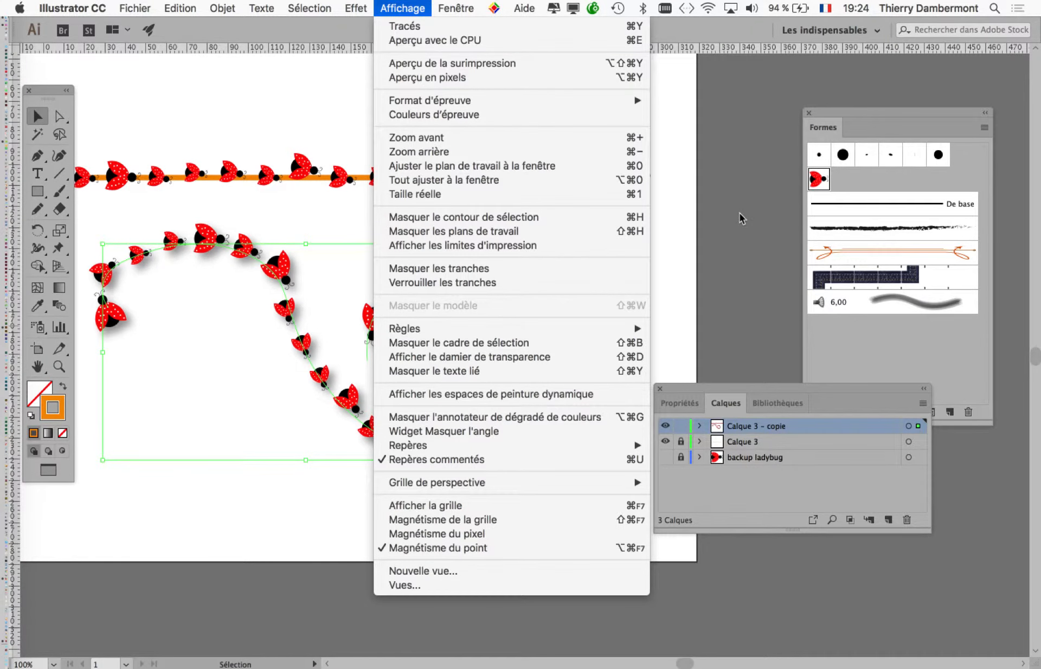
click(741, 218)
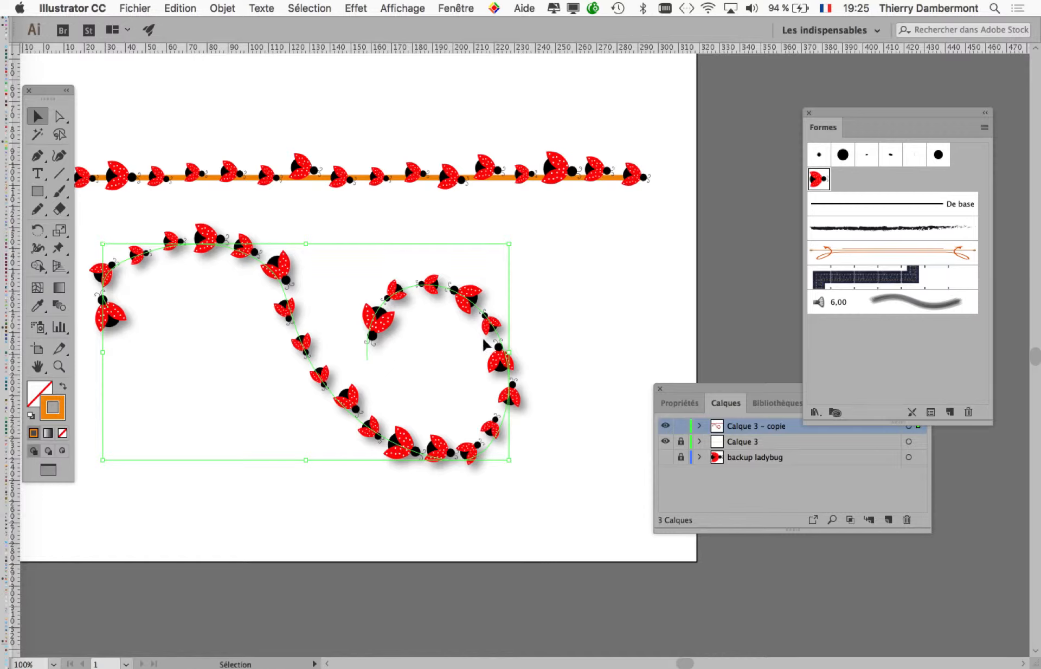
drag(727, 392, 622, 294)
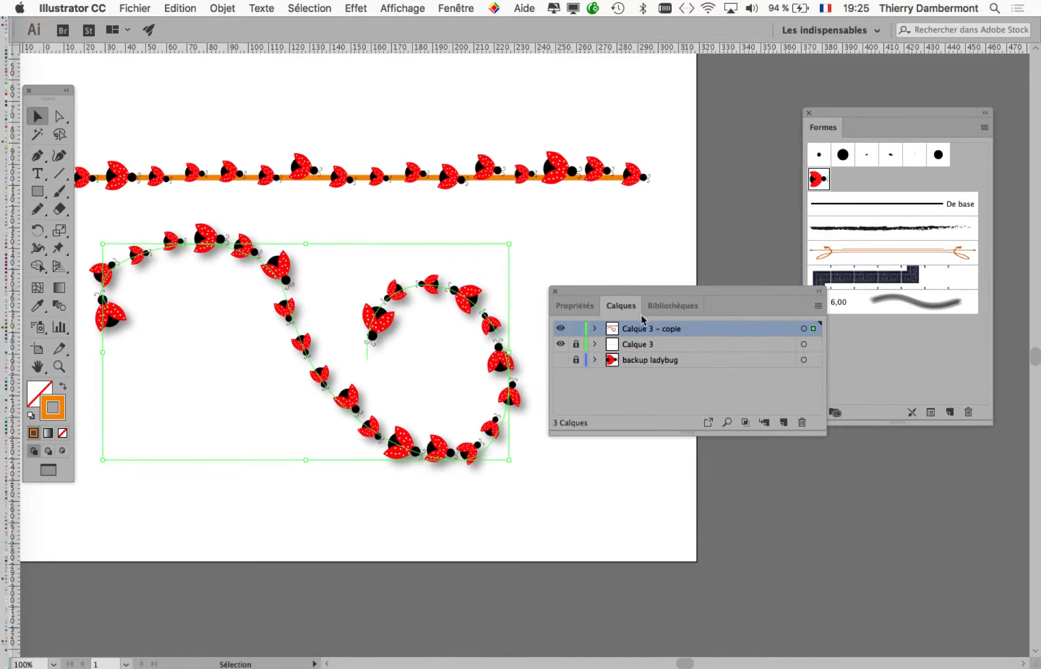
drag(671, 294, 383, 466)
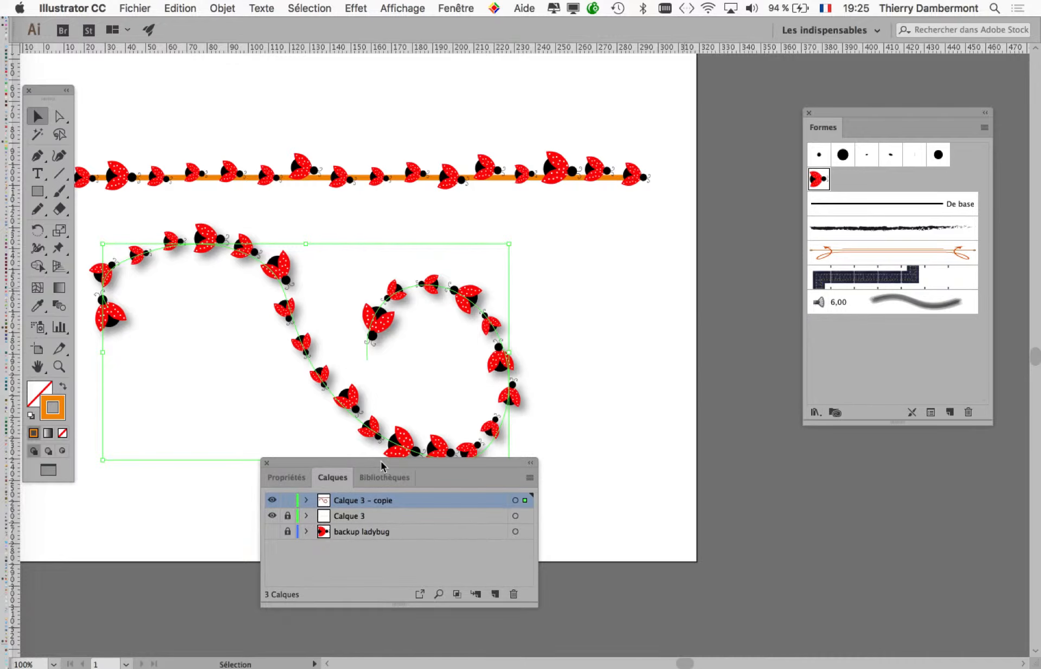
drag(380, 461, 190, 493)
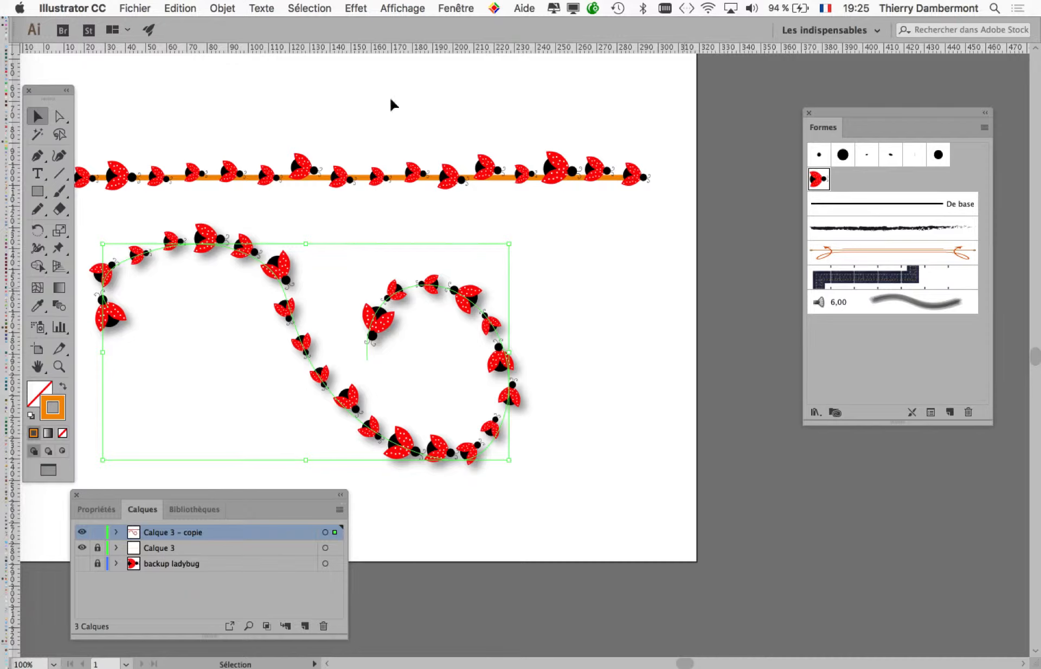
click(562, 430)
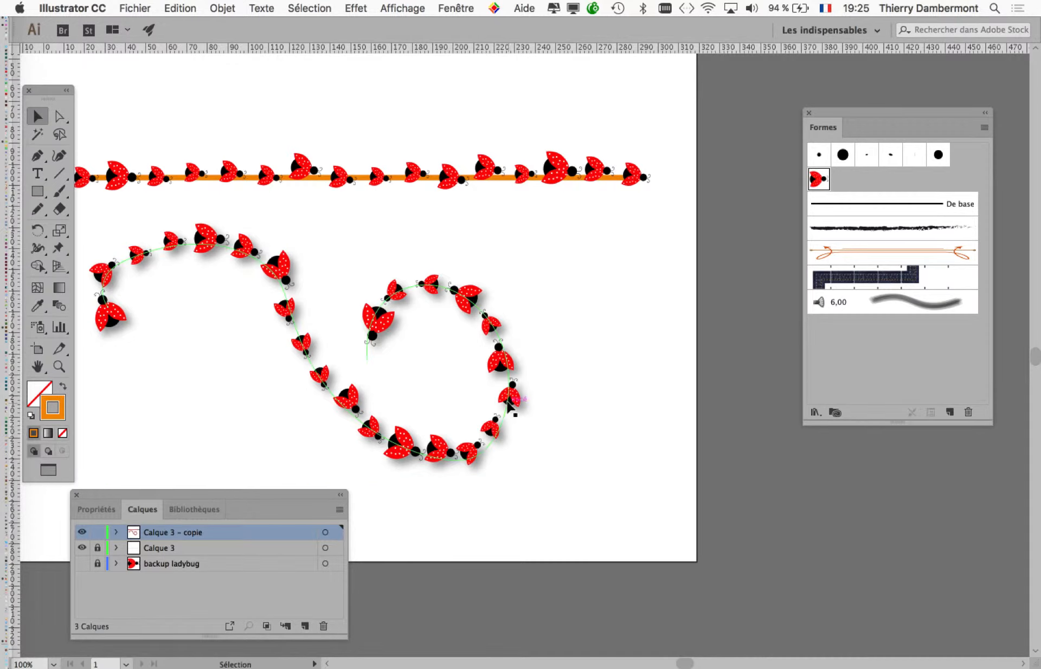
click(508, 404)
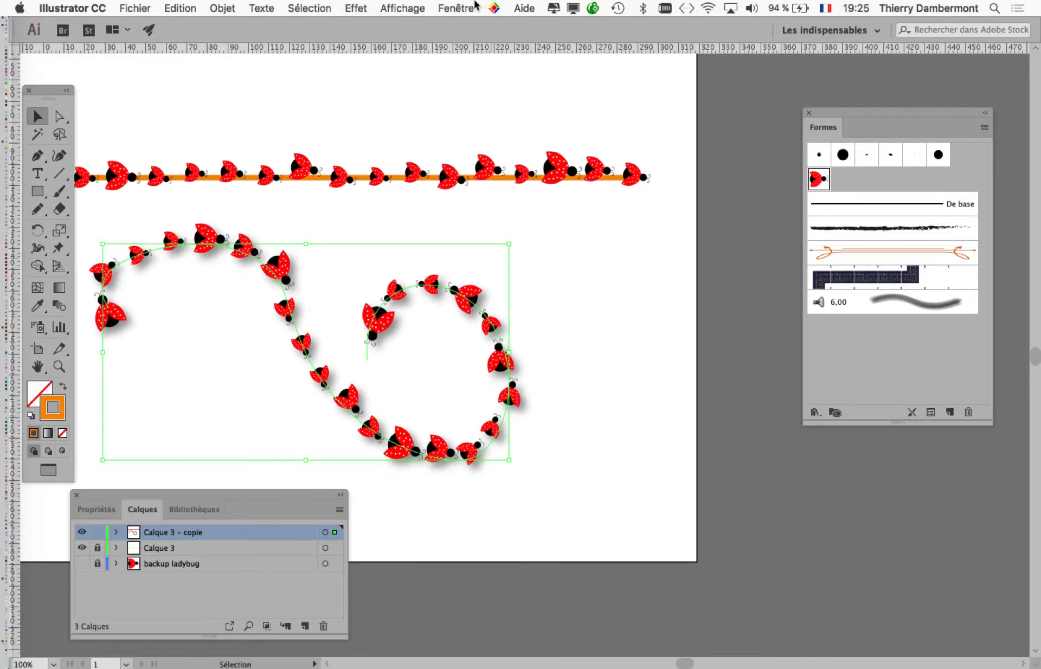
click(357, 8)
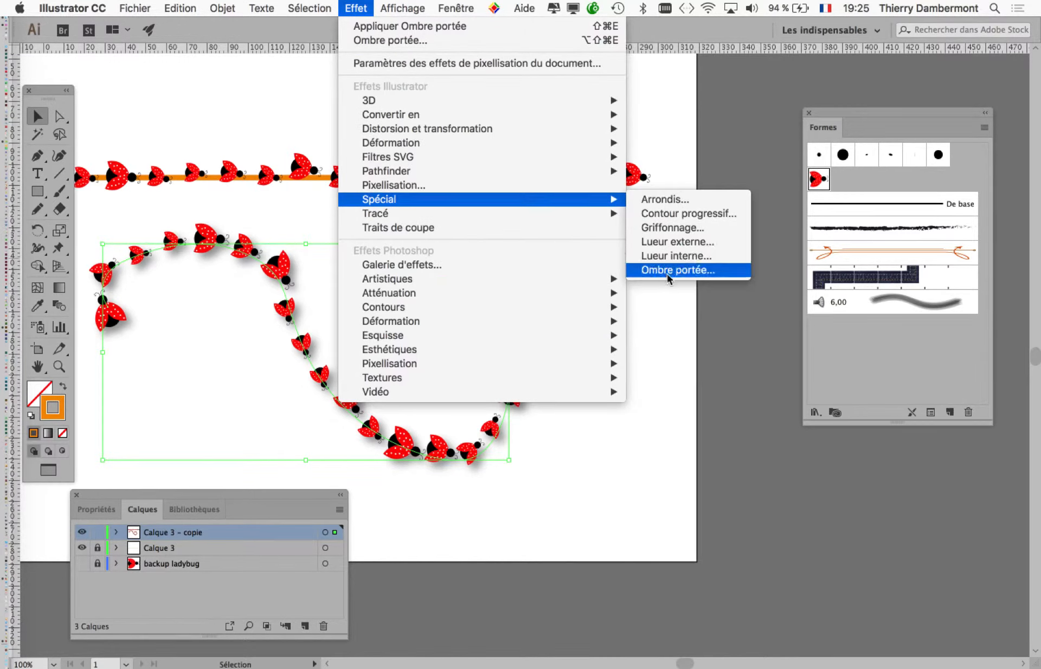
mouse_move(551, 200)
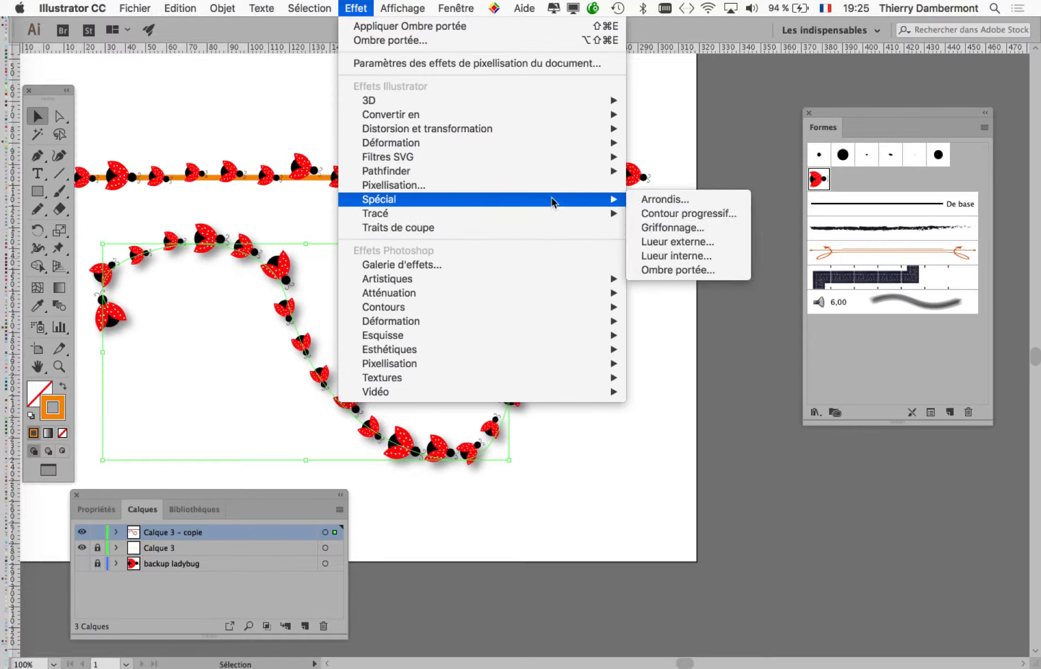
click(710, 270)
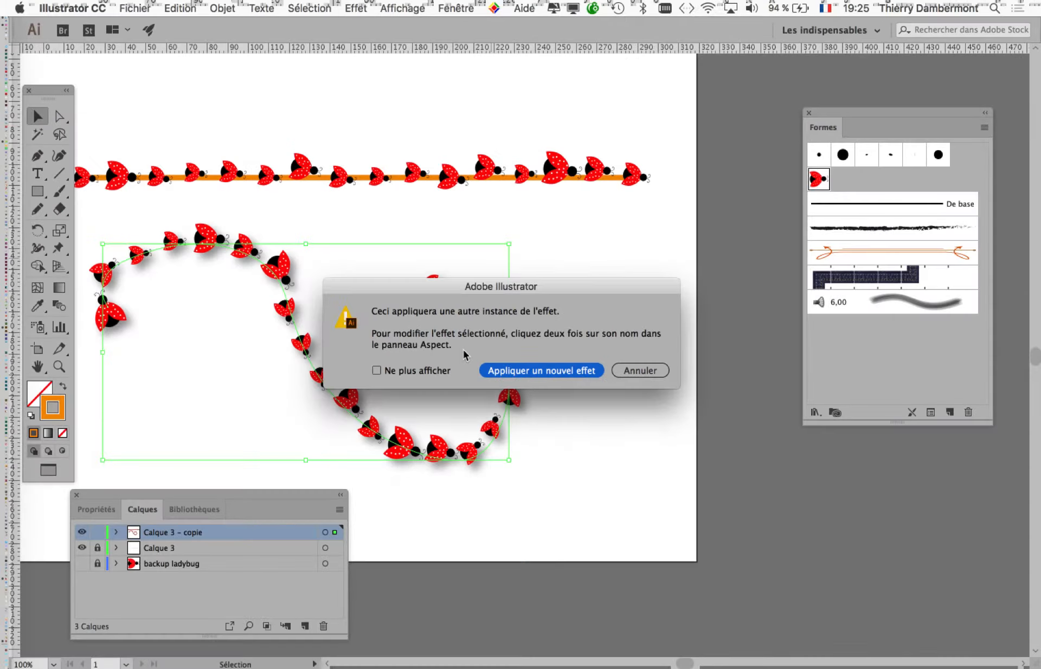
click(911, 401)
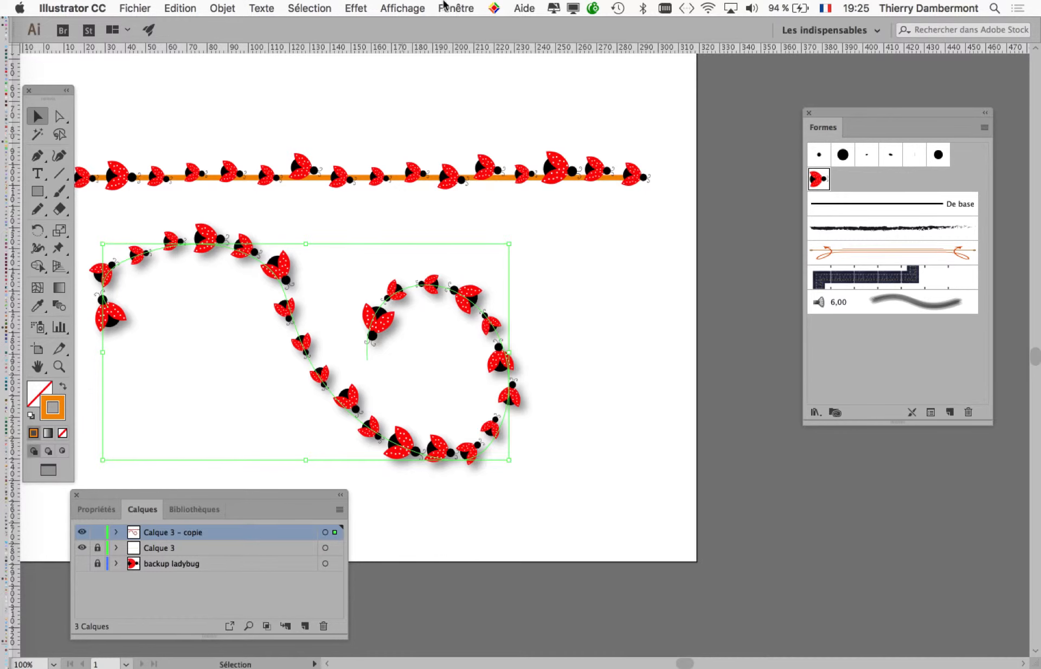
Display the curved path's appearance attributes beside the artwork and enlarge the area that lists them
click(444, 7)
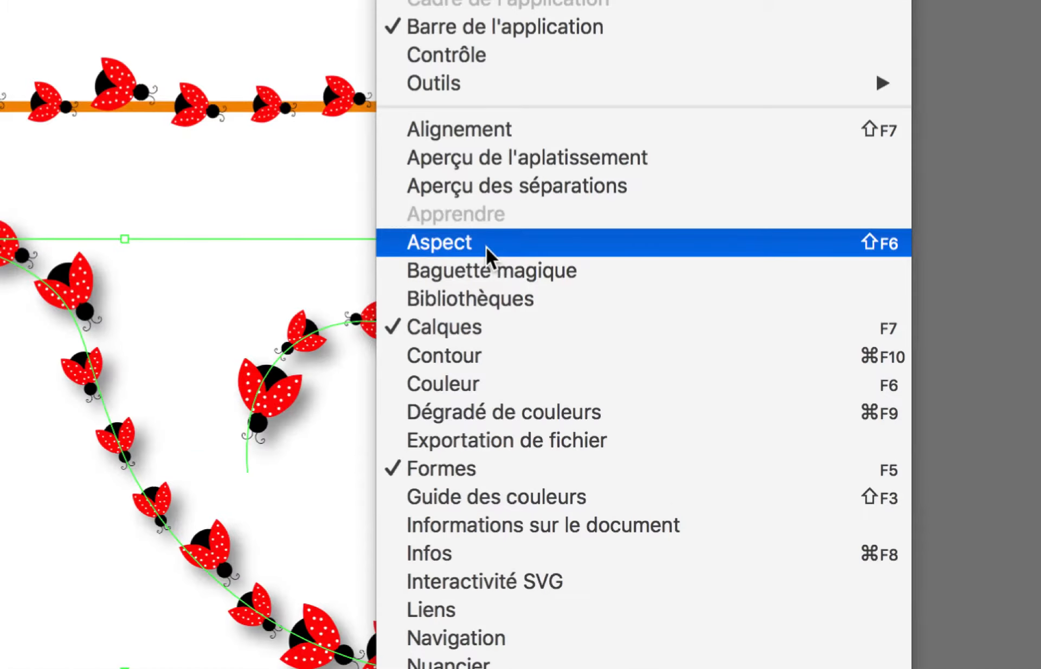
click(487, 248)
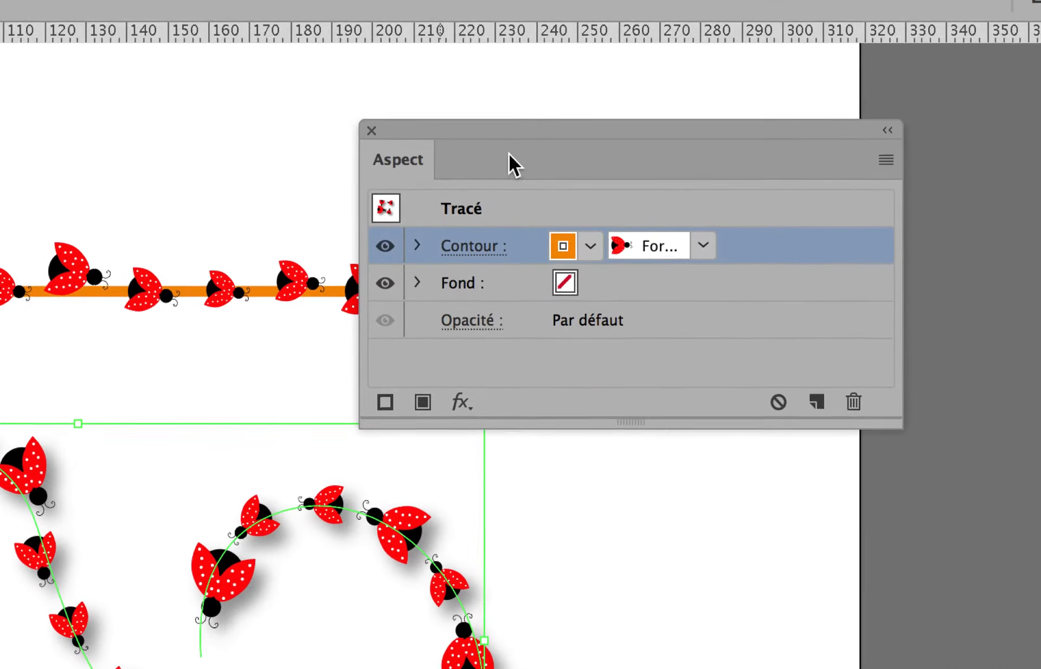
drag(509, 158, 624, 317)
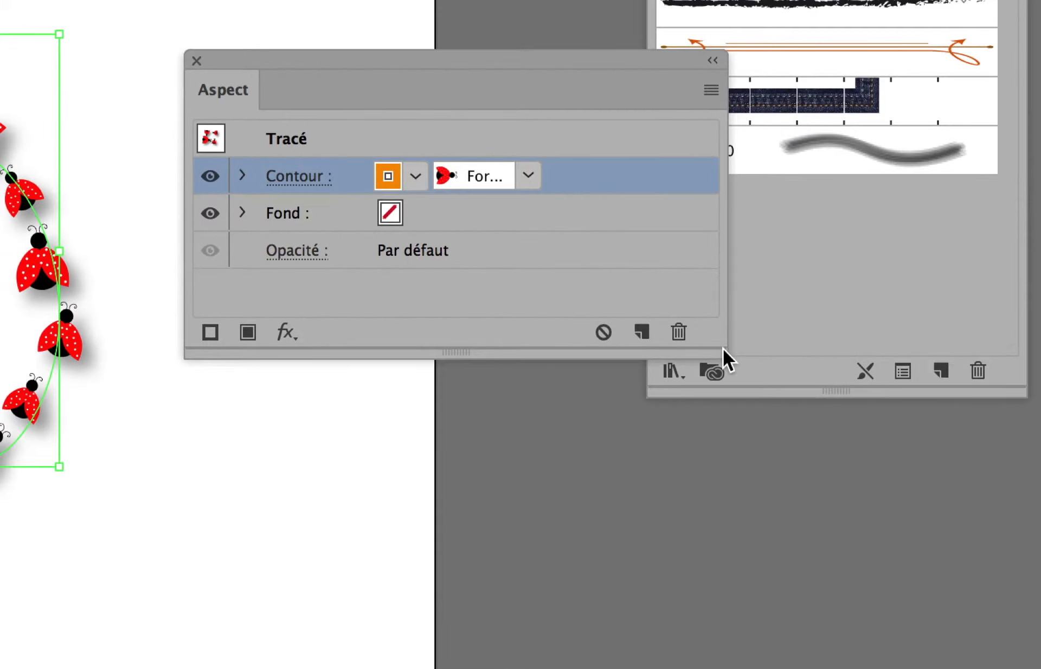
drag(725, 357, 739, 461)
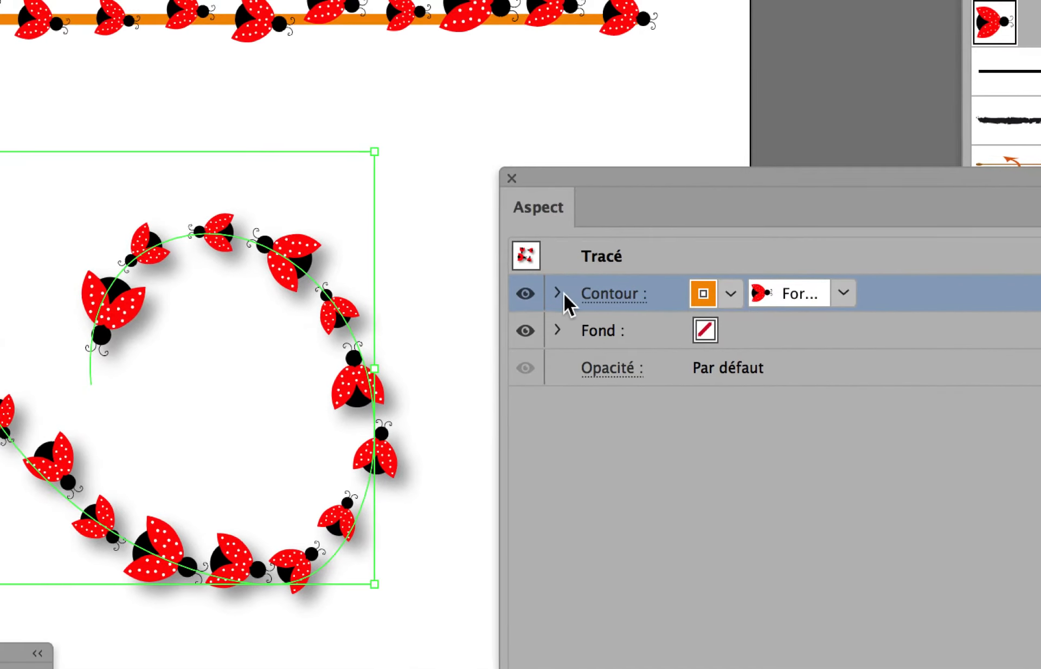
Reopen the existing drop shadow listed under the curved path's stroke and turn on its preview
click(466, 206)
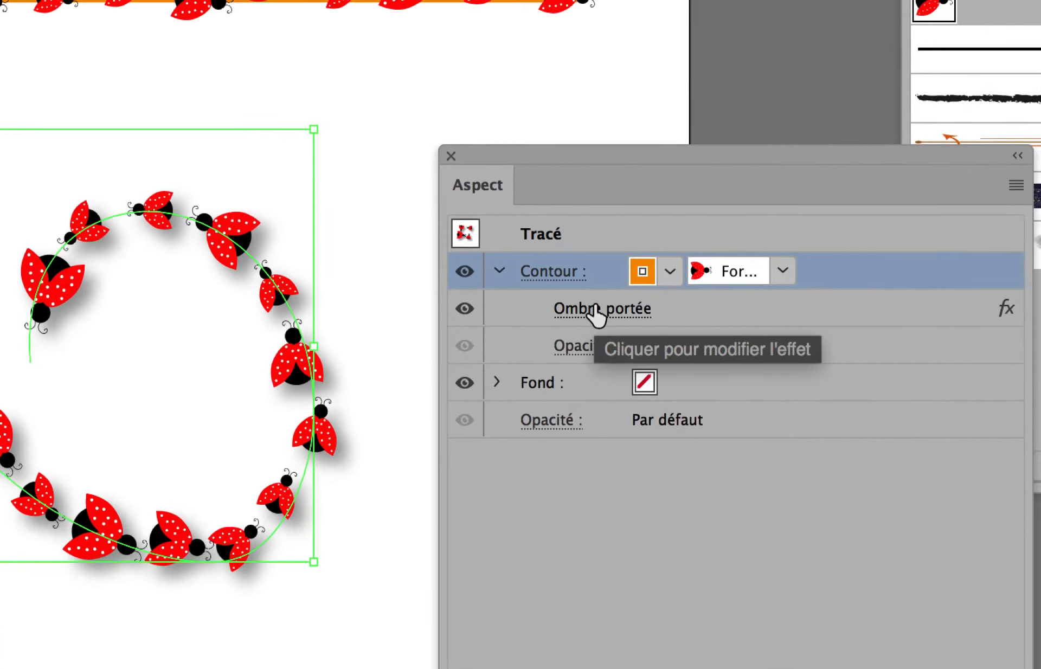
click(688, 307)
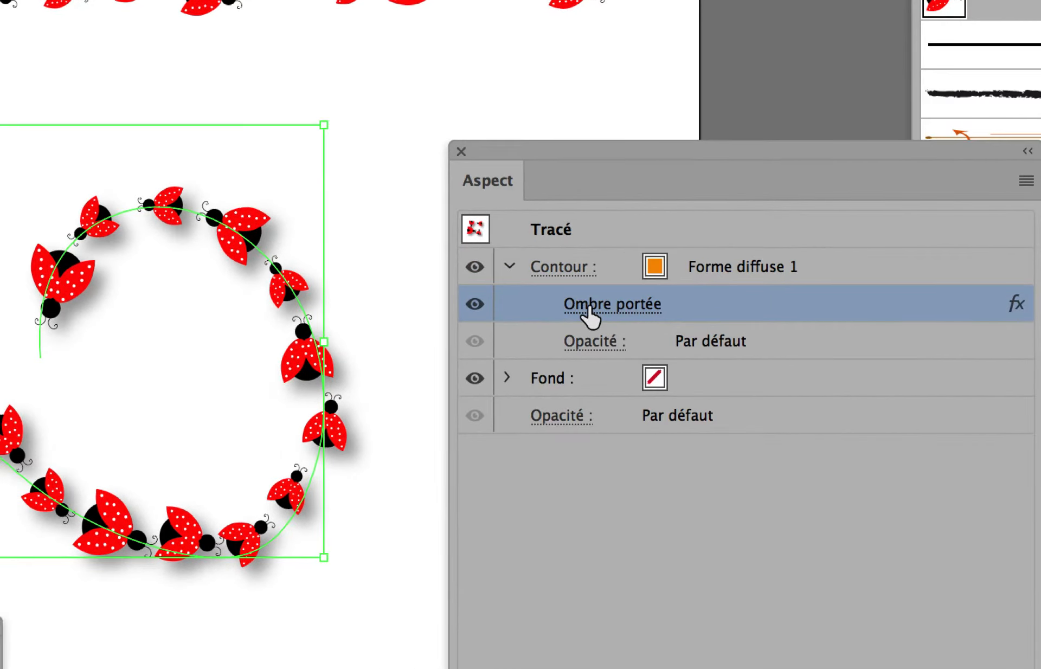
click(591, 304)
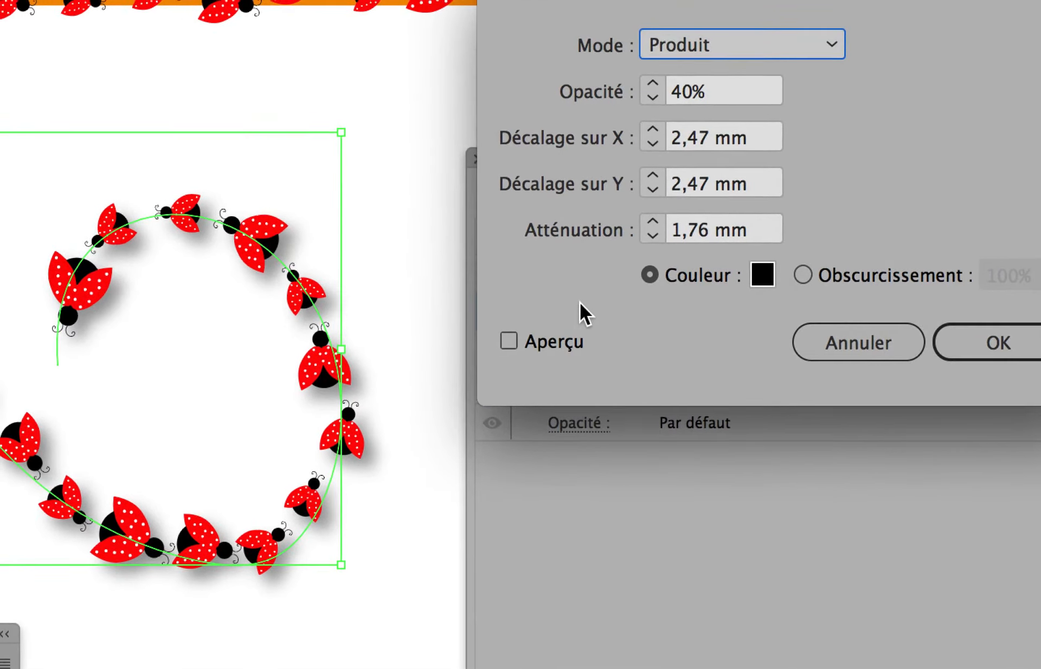
click(531, 332)
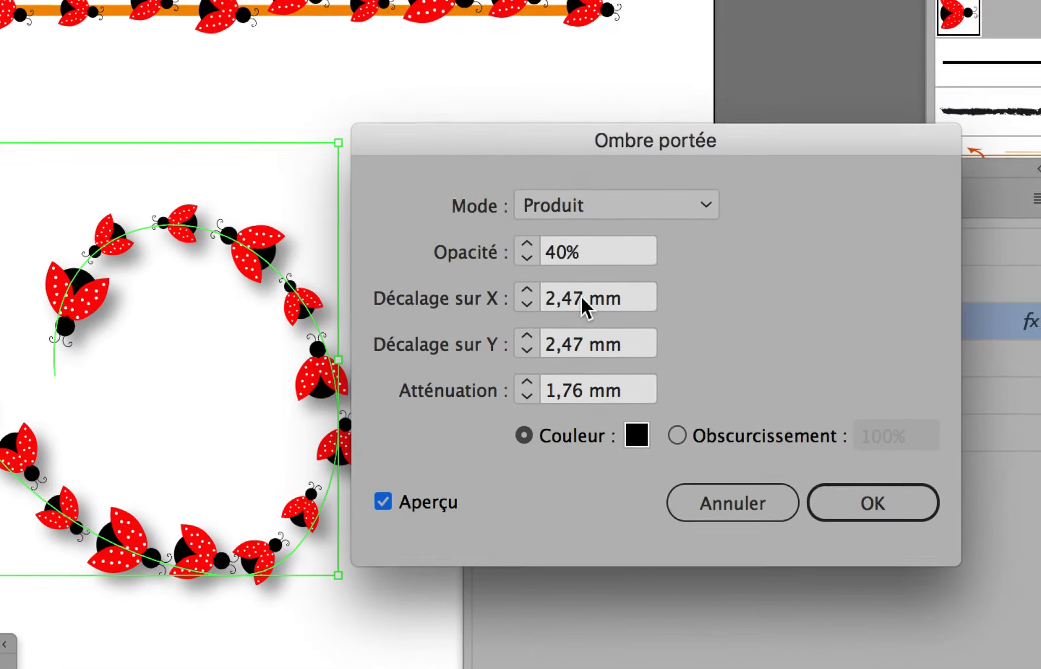
Set the drop shadow's X offset to 1 mm
click(612, 294)
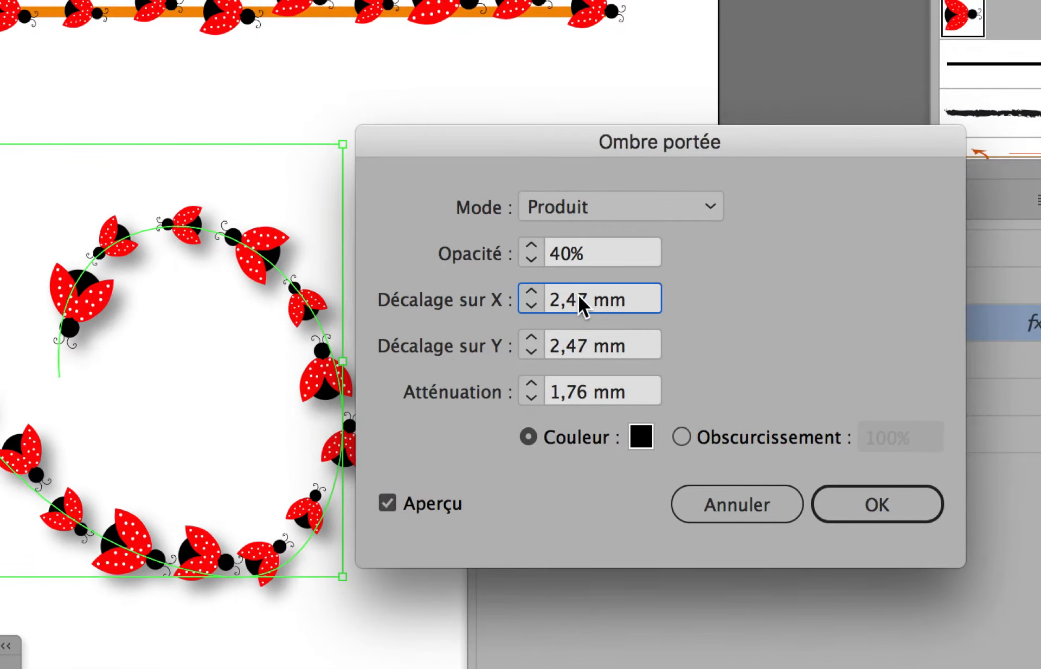
drag(613, 293, 578, 296)
click(603, 300)
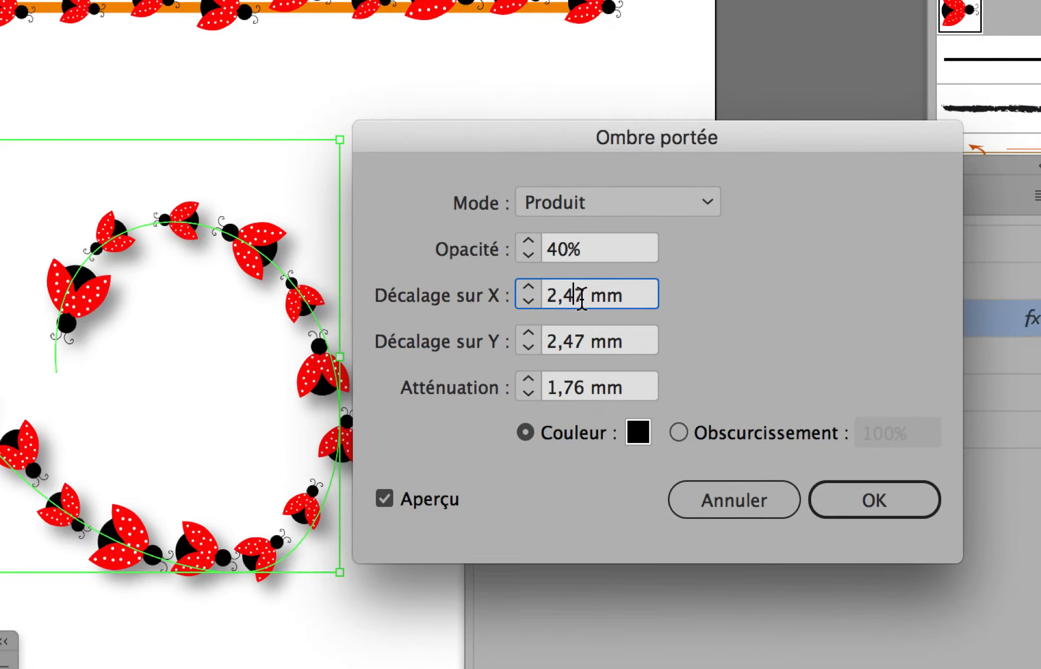
drag(584, 298, 547, 299)
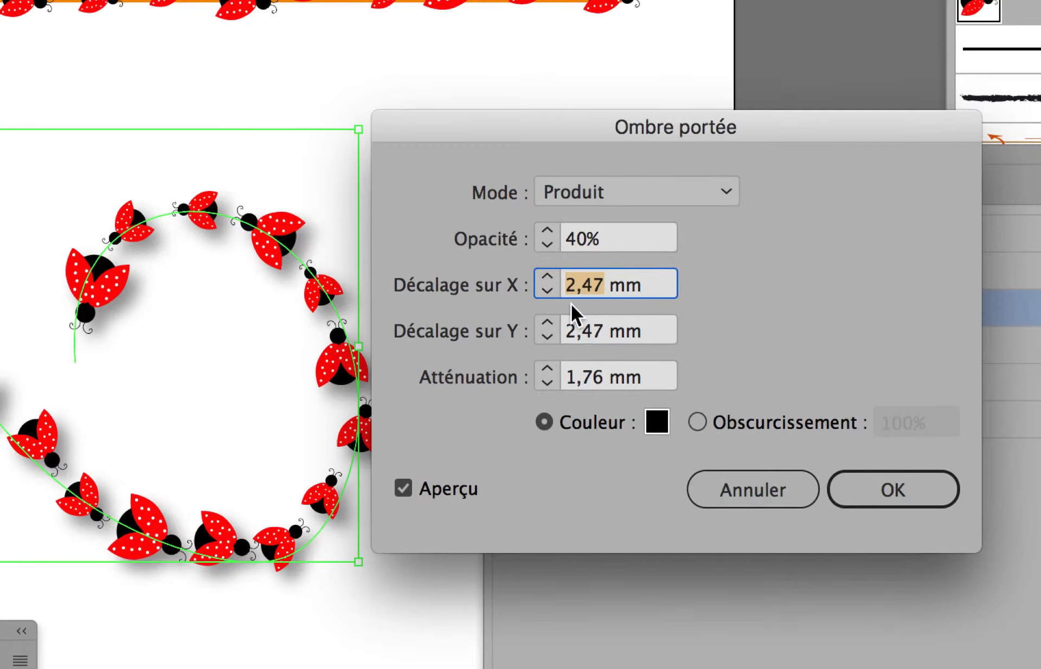
text(1)
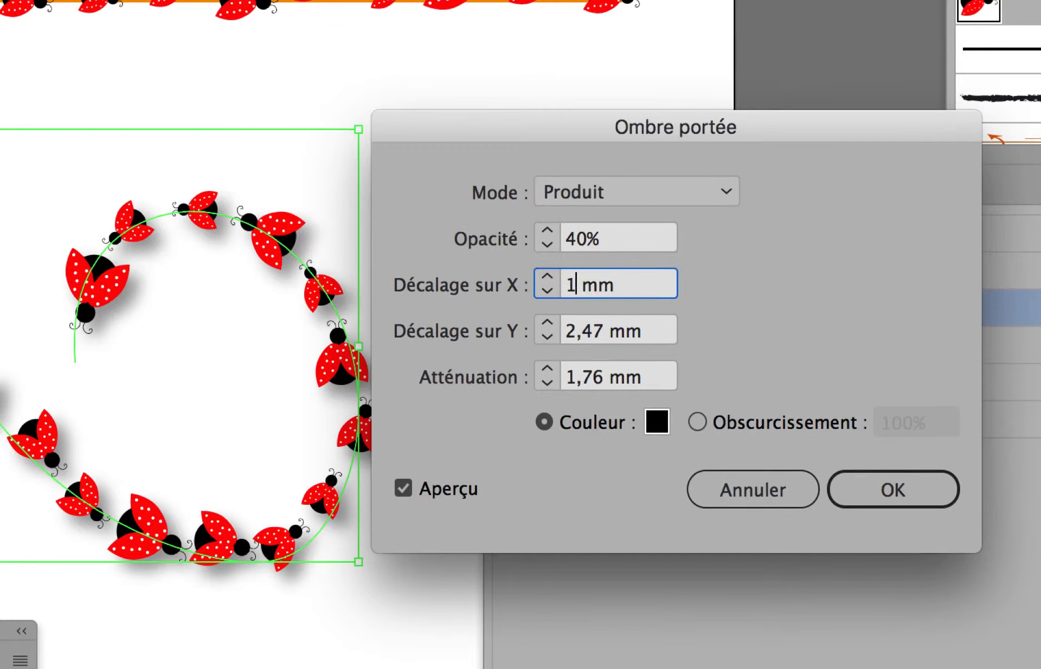
key(Tab)
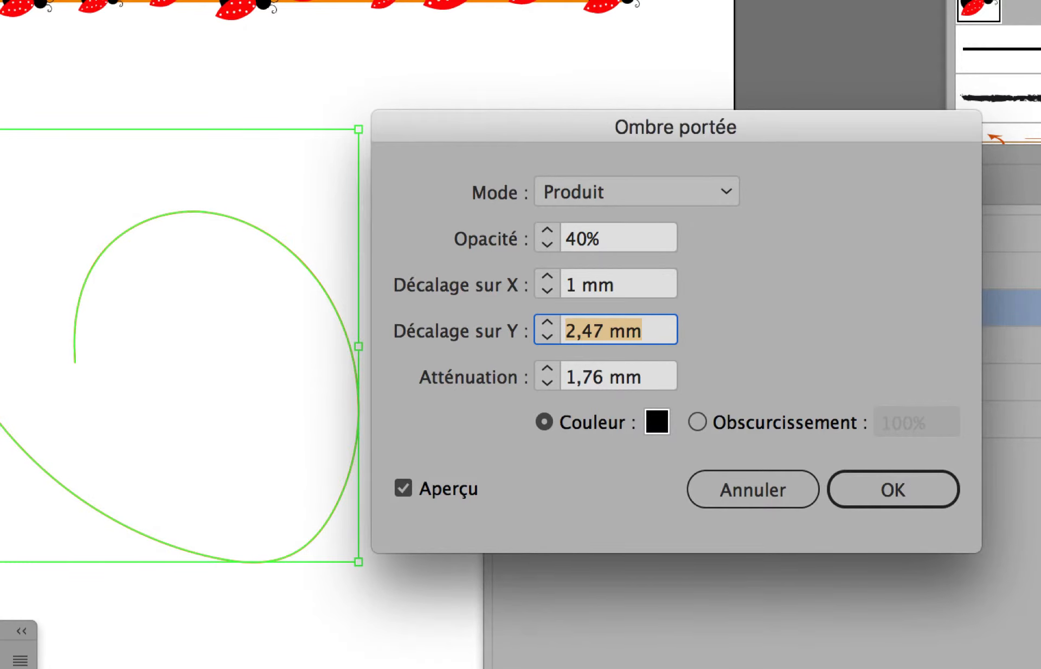
key(Tab)
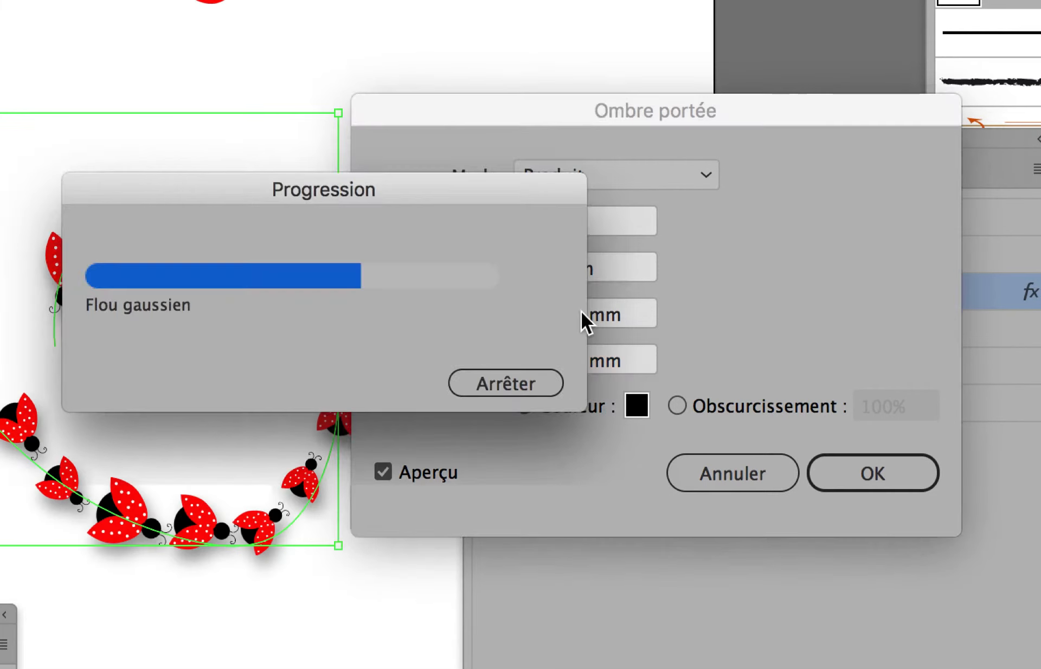
Set the drop shadow's Y offset to 1 mm
click(580, 311)
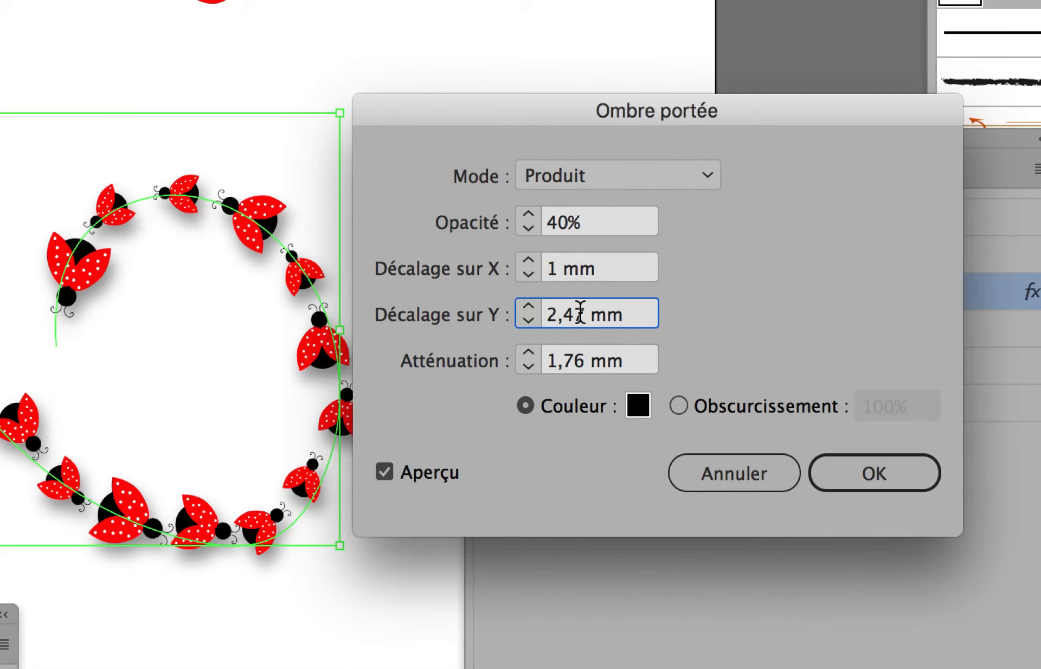
drag(579, 310, 542, 310)
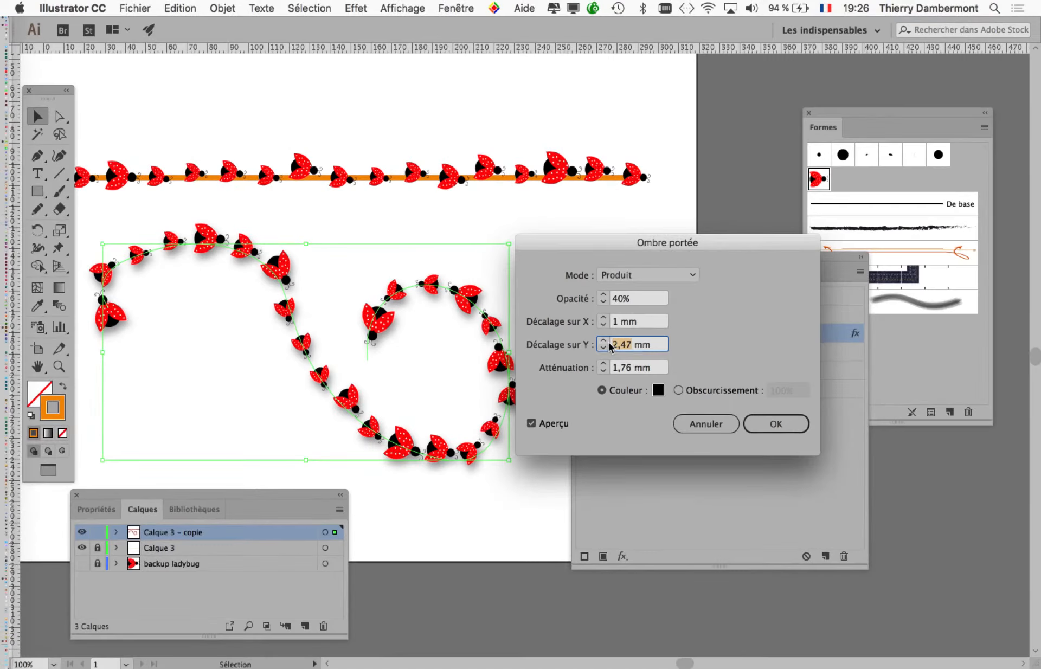
text(1)
key(Tab)
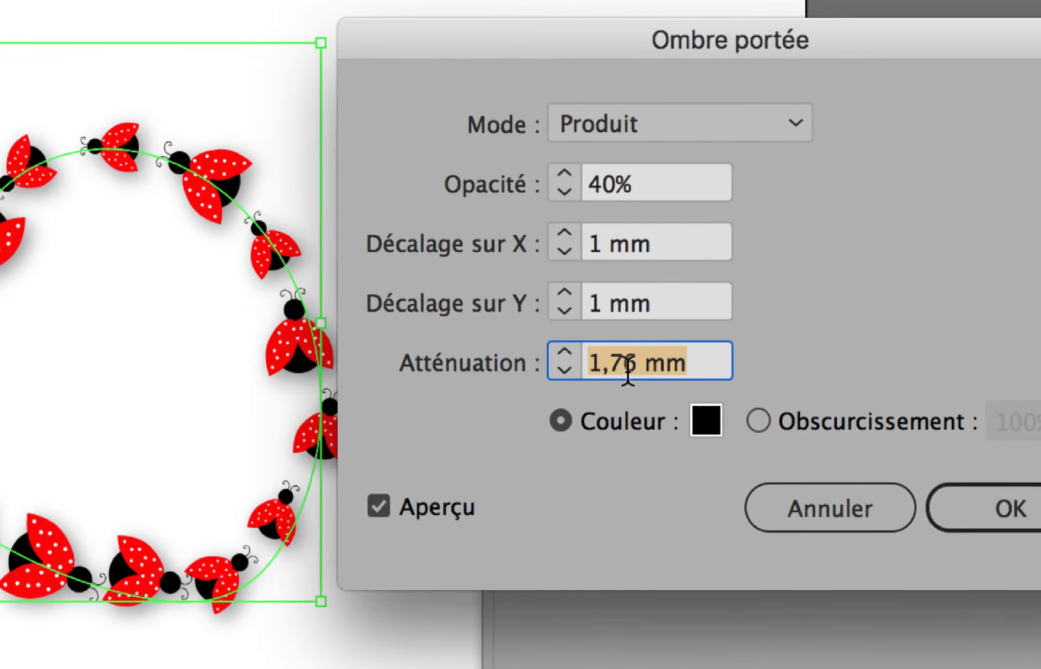
Set the drop shadow's blur to 0,5 mm and apply the edited effect to the curved ladybug stroke
text(0,5)
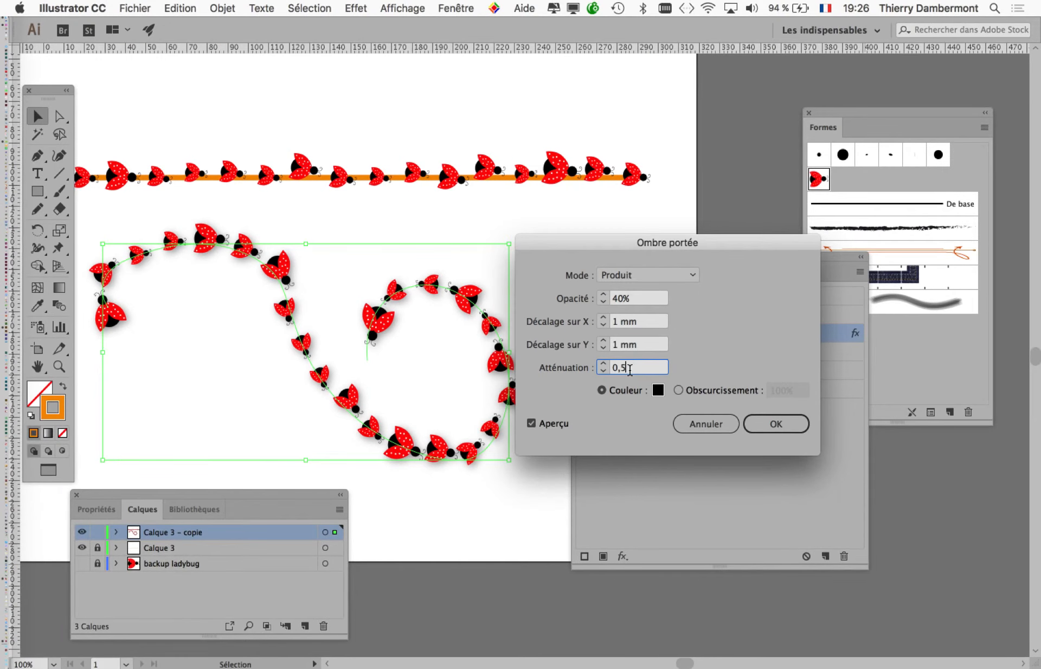
key(Tab)
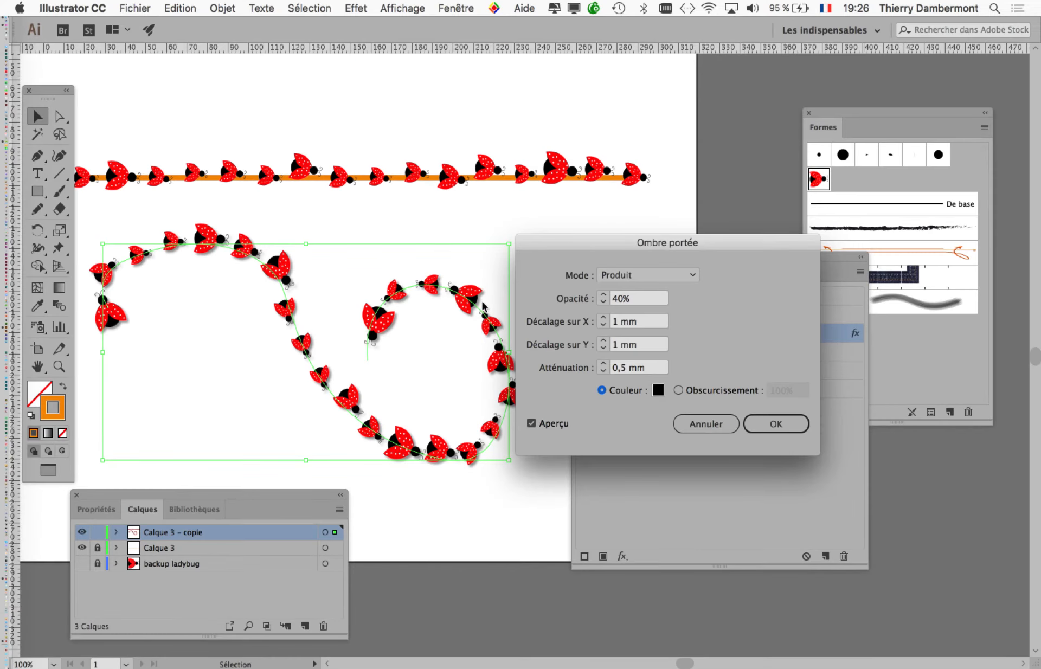
click(804, 427)
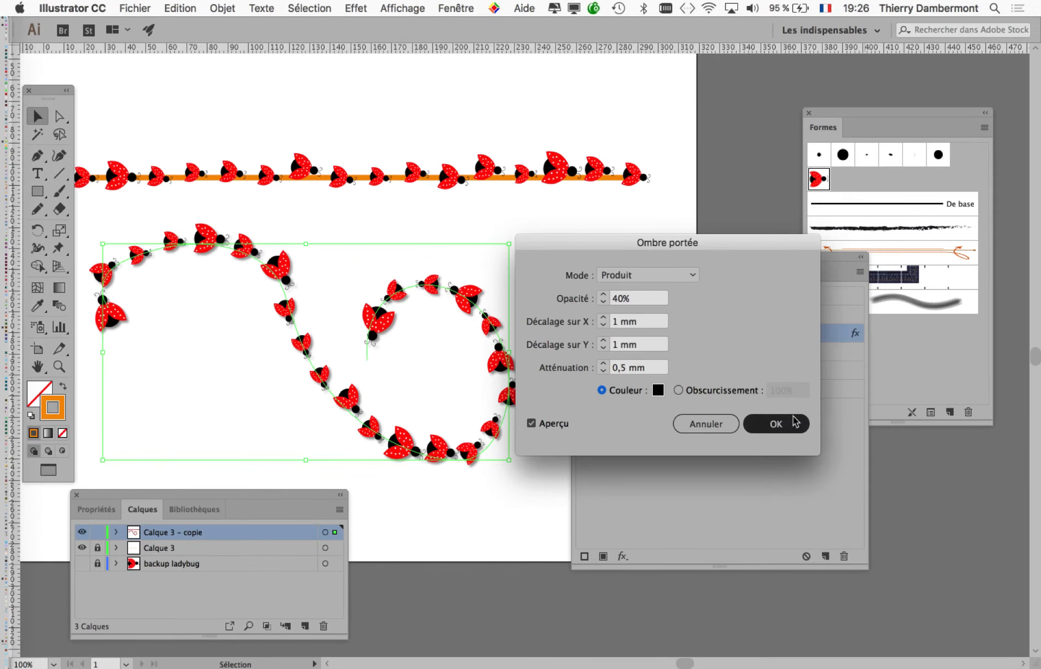
click(796, 429)
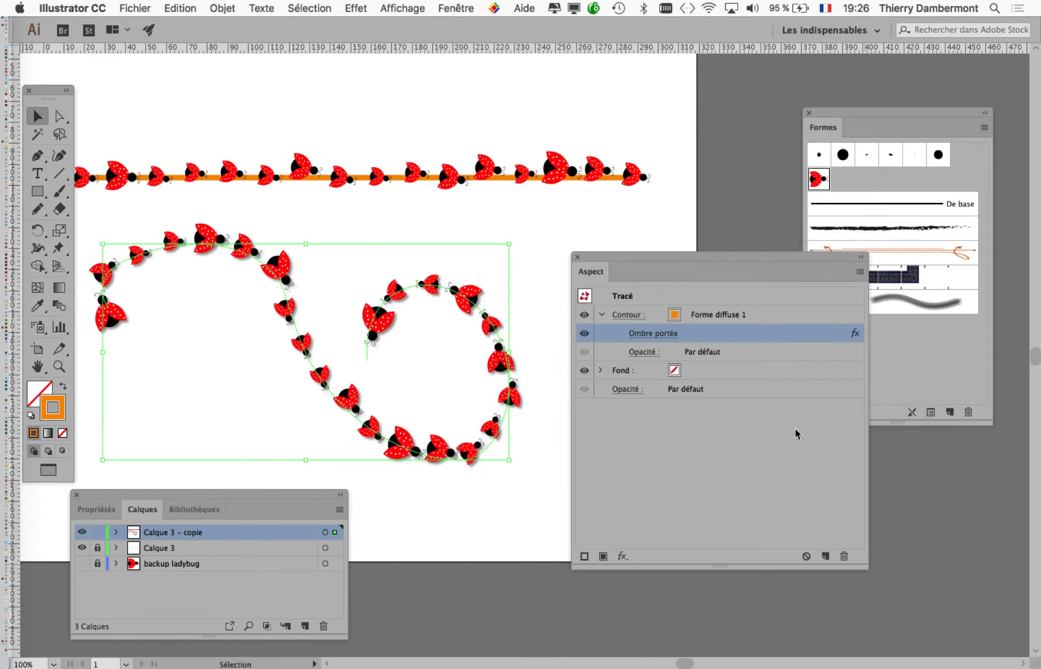
Save the document under the new name forme-diffuse-08.ai in the forme diffuse folder, keeping the Illustrator CC version and default options
click(135, 8)
click(162, 132)
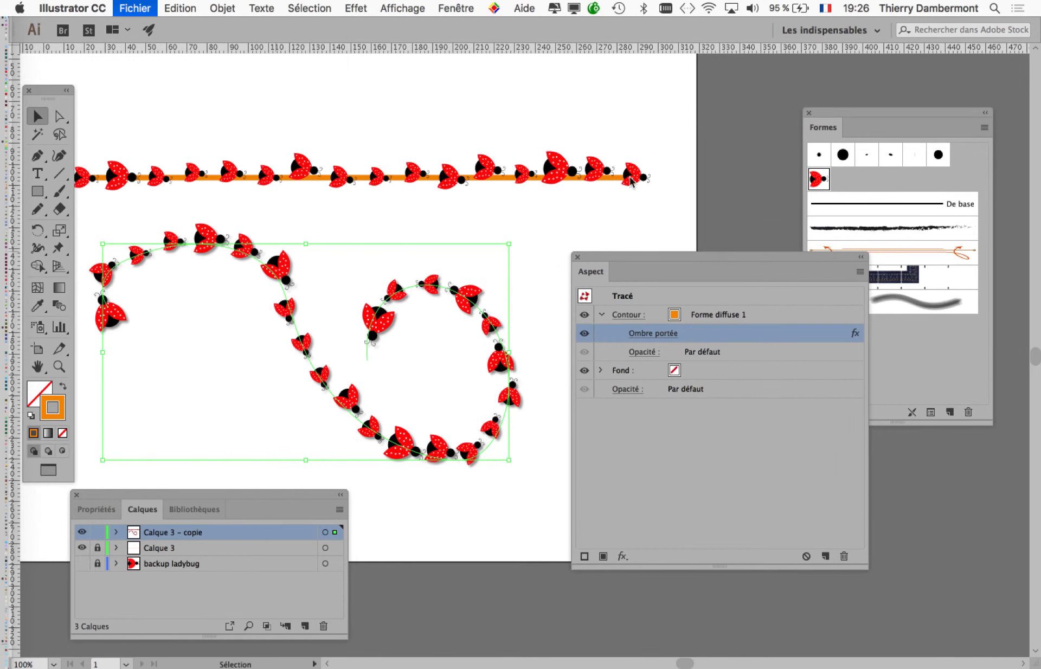
click(538, 102)
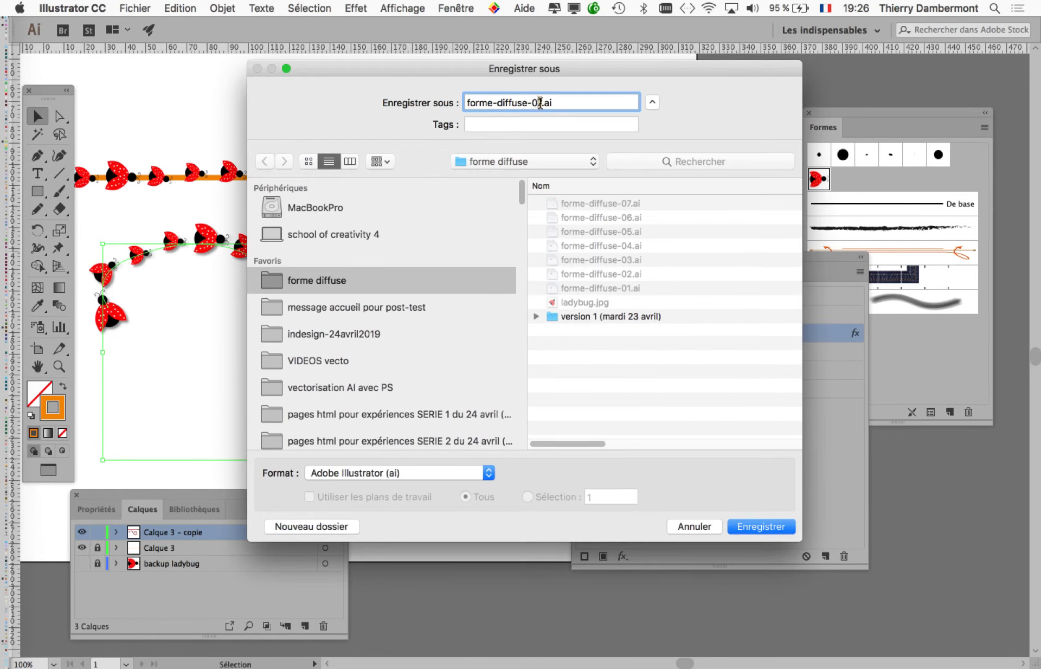
text(8)
click(757, 527)
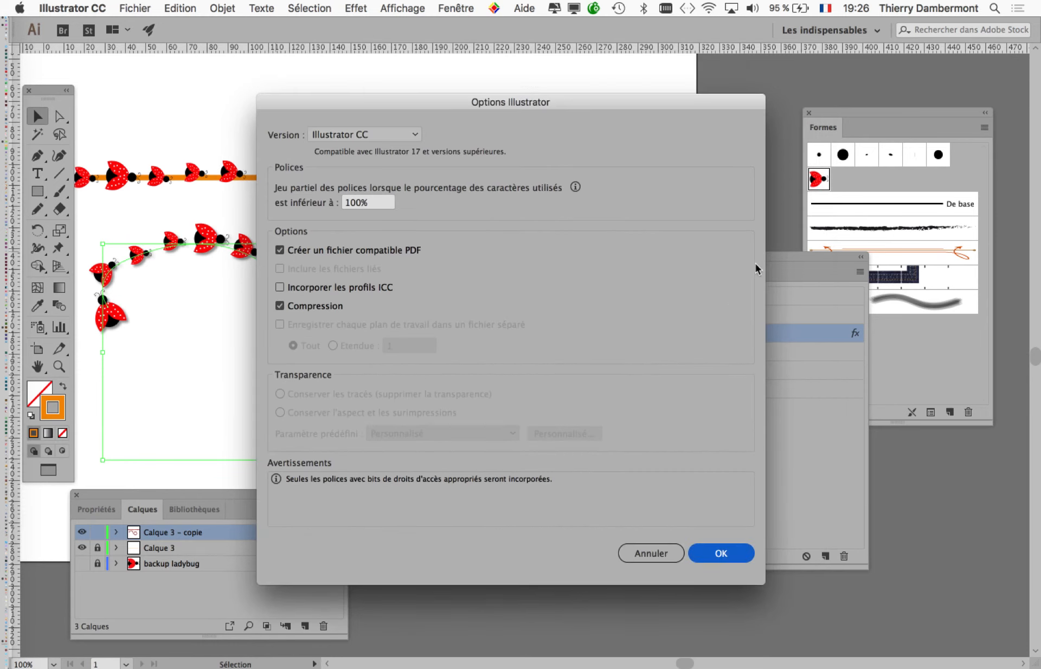
key(Return)
Shift the curved path's appearance attributes slightly farther away from the ladybug artwork
drag(664, 255, 685, 281)
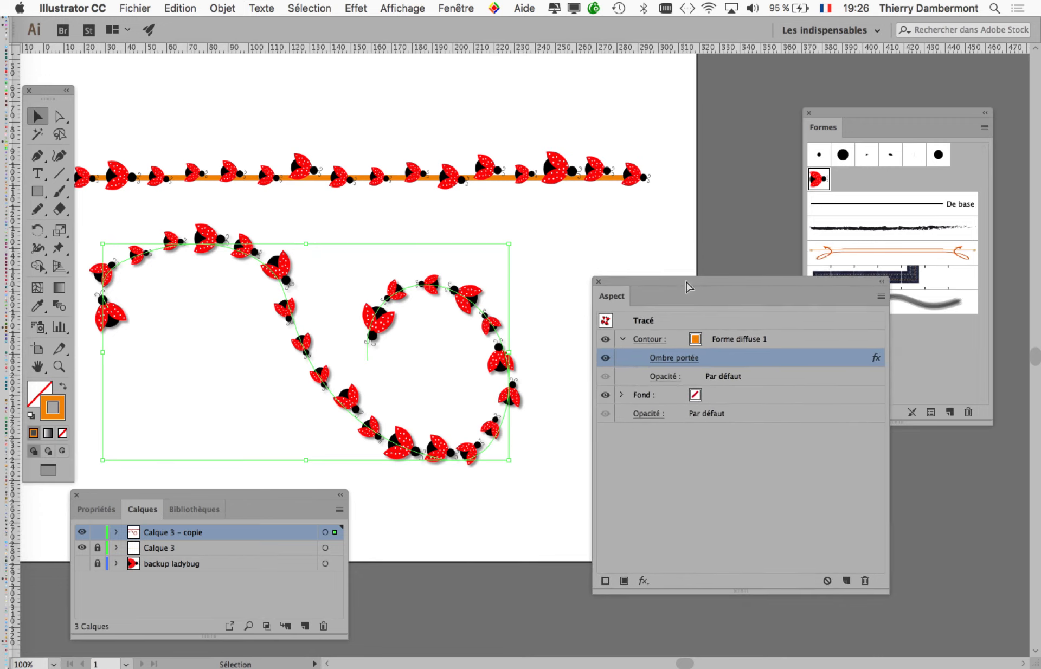